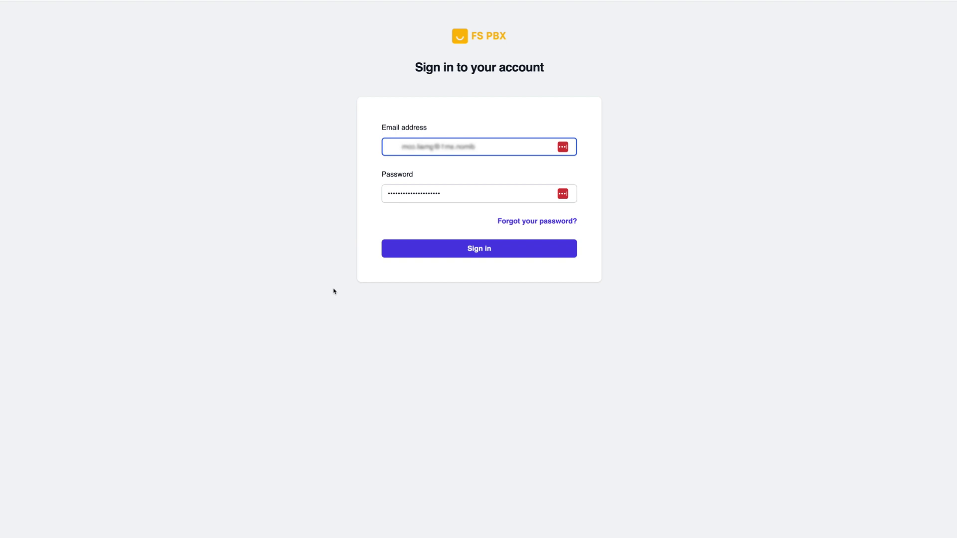
Step: Sign in, view extension 106's details without changes, and return to the dashboard
{"action": "left_click", "coordinate": [453, 252]}
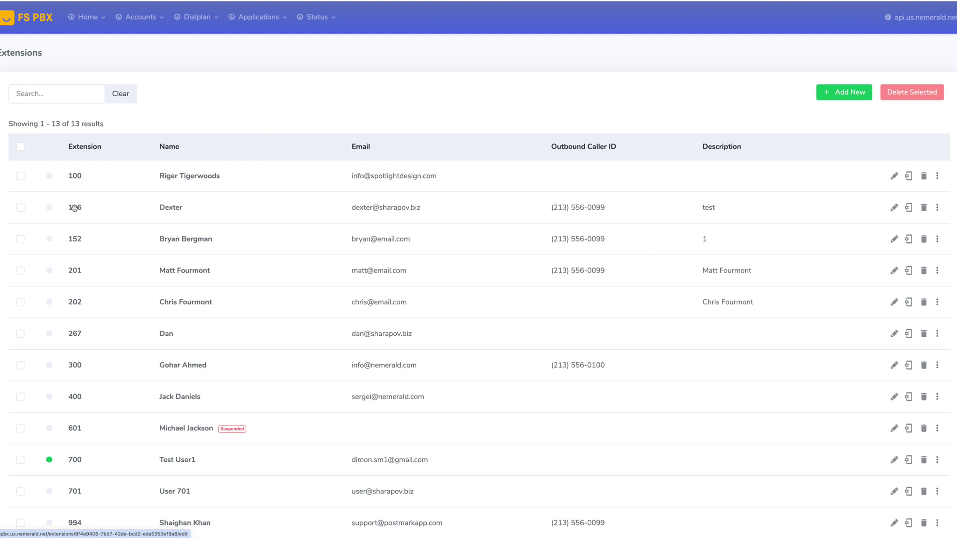
{"action": "left_click", "coordinate": [74, 208]}
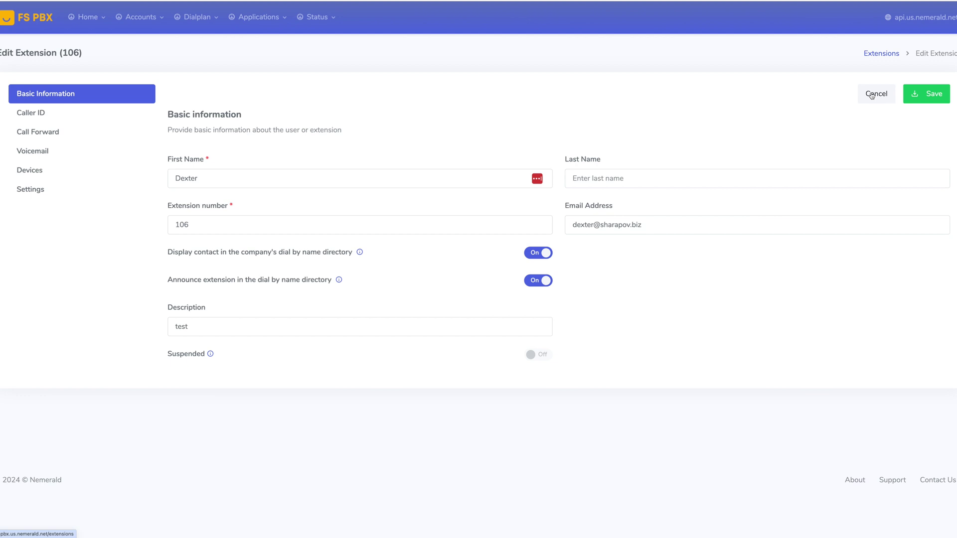
{"action": "left_click", "coordinate": [872, 95]}
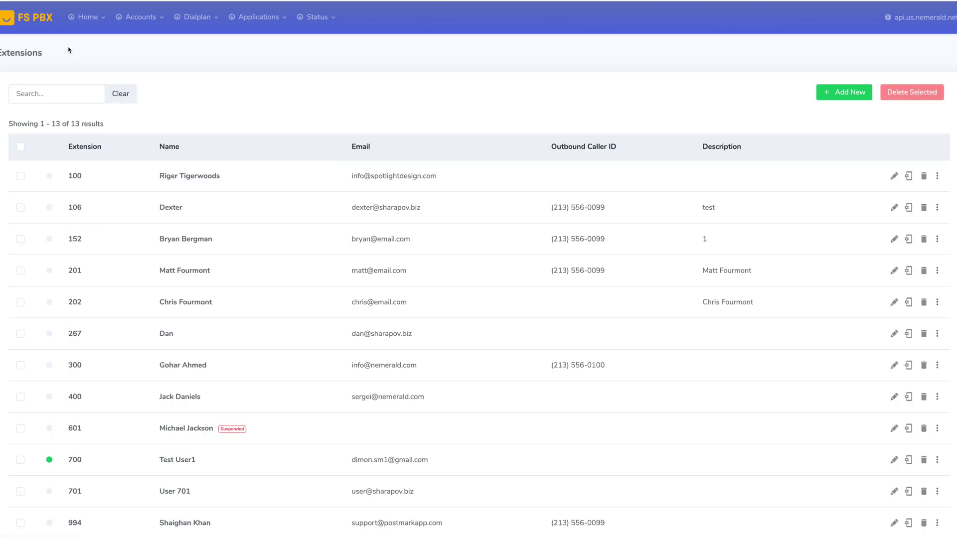
{"action": "left_click", "coordinate": [41, 23]}
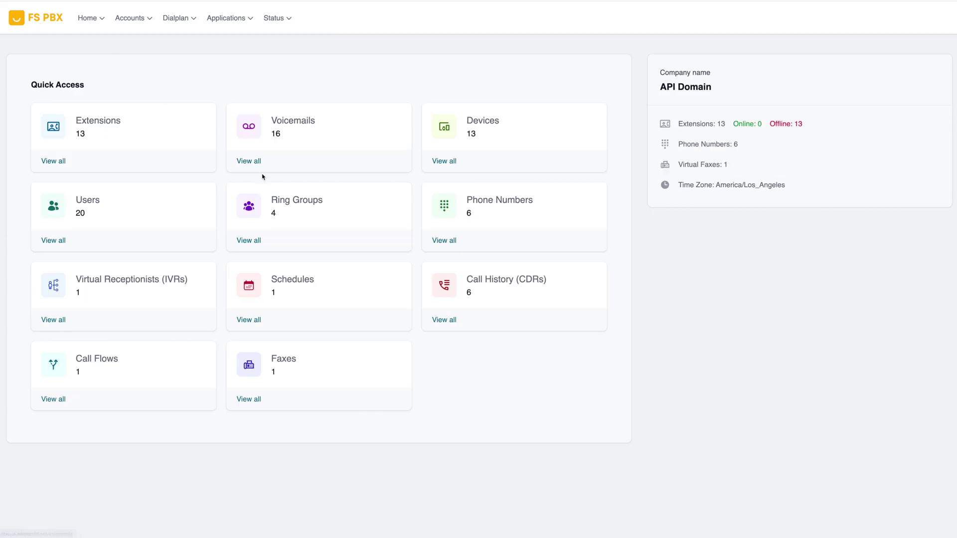
Step: Review the devices: open and close a device's settings, then dismiss bulk actions for all 13
{"action": "left_click", "coordinate": [484, 123]}
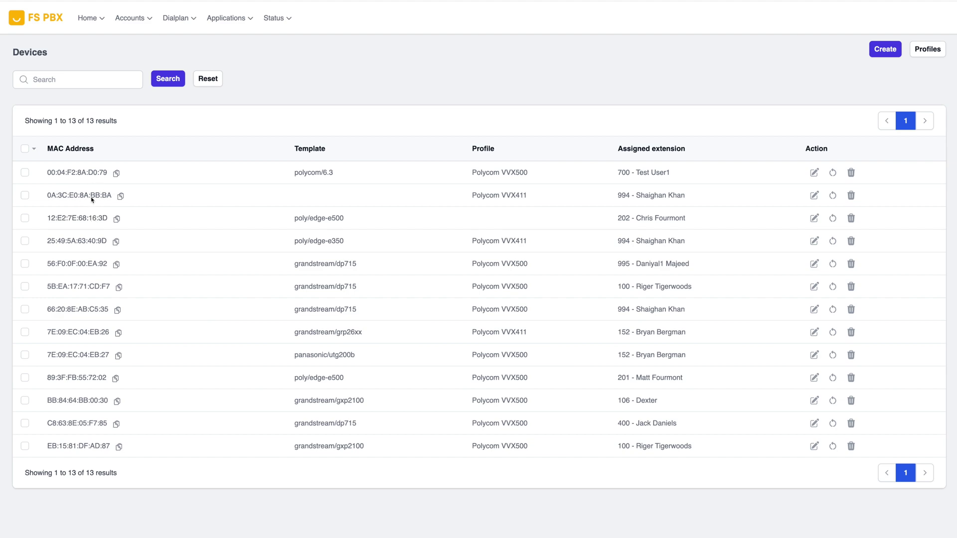
{"action": "left_click", "coordinate": [102, 195]}
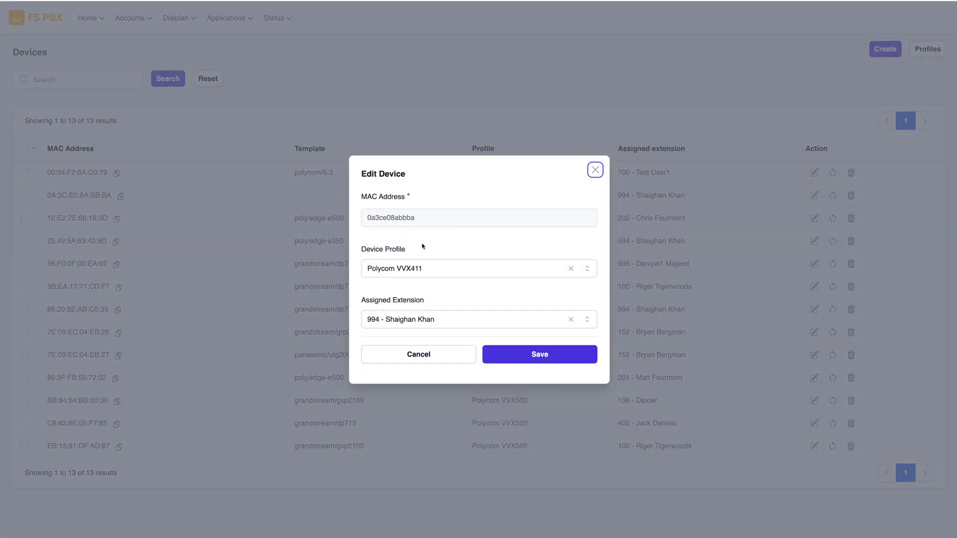
{"action": "left_click", "coordinate": [596, 169]}
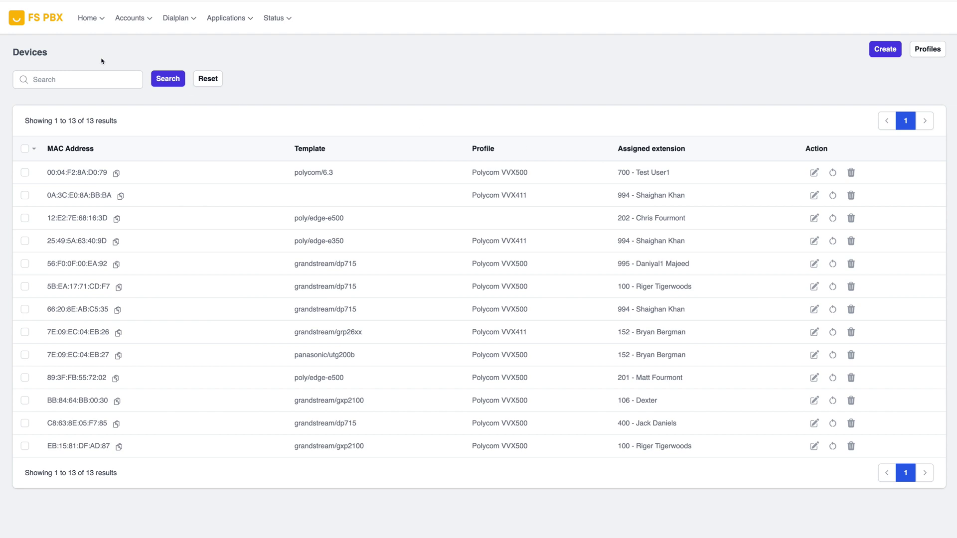
{"action": "left_click", "coordinate": [24, 149]}
{"action": "left_click", "coordinate": [34, 149]}
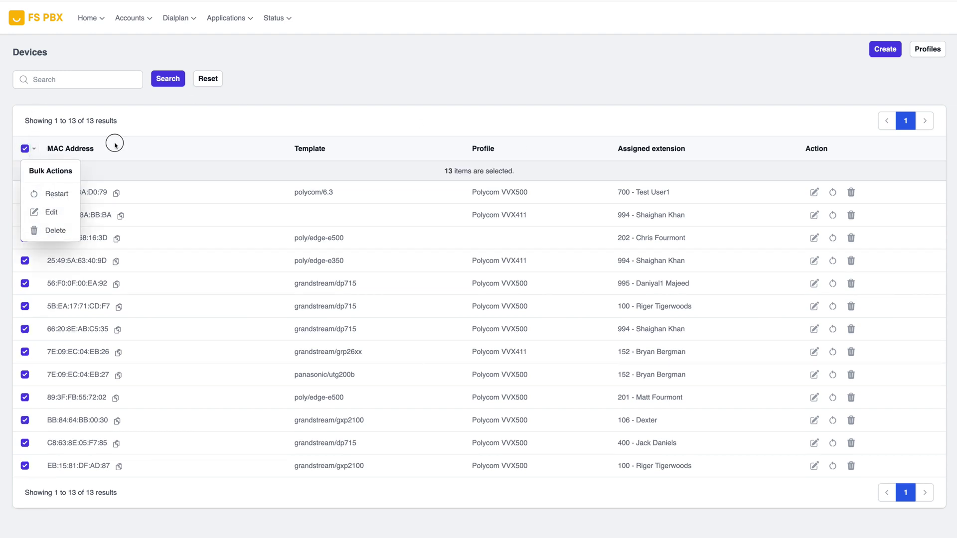
{"action": "left_click", "coordinate": [652, 74]}
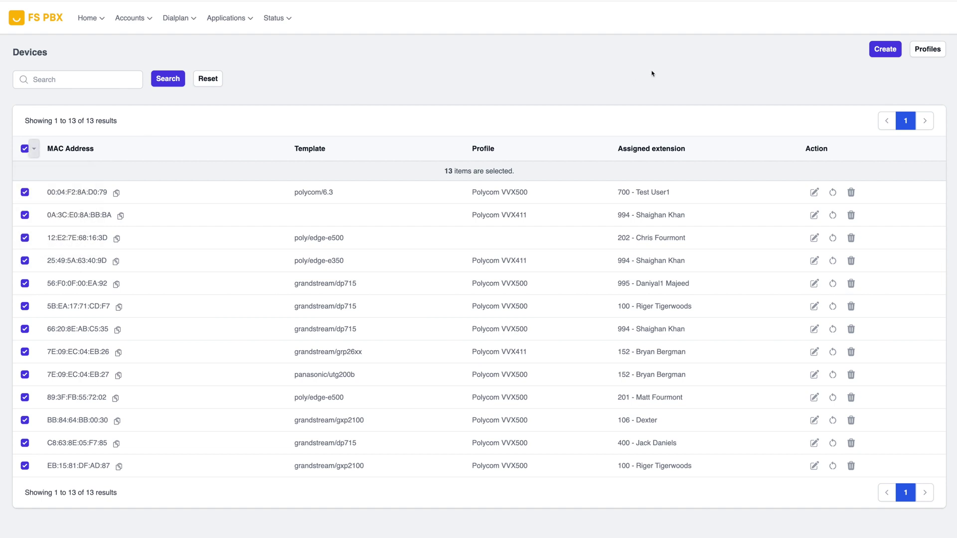
Step: Open the Support ring group (extension 9000) for editing from Ring Groups
{"action": "left_click", "coordinate": [31, 19]}
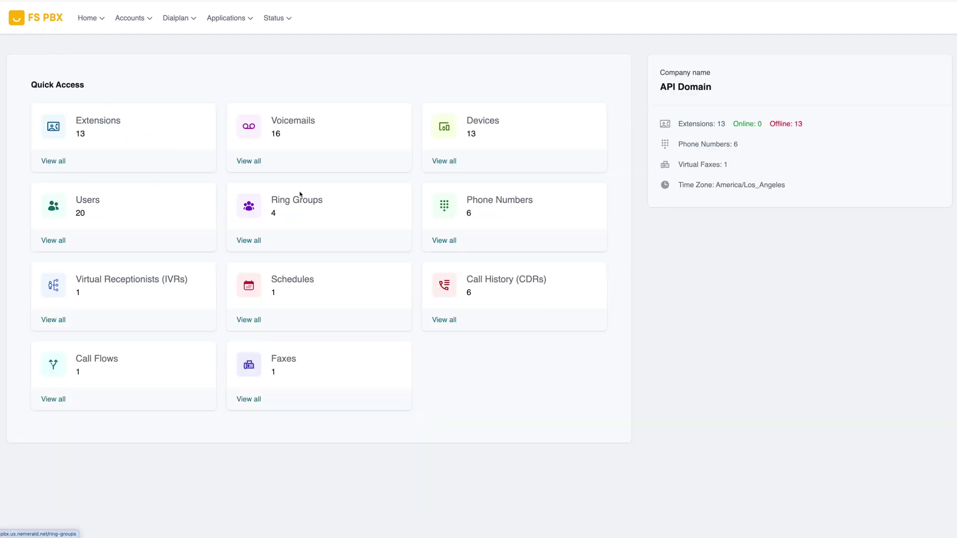
{"action": "left_click", "coordinate": [313, 199]}
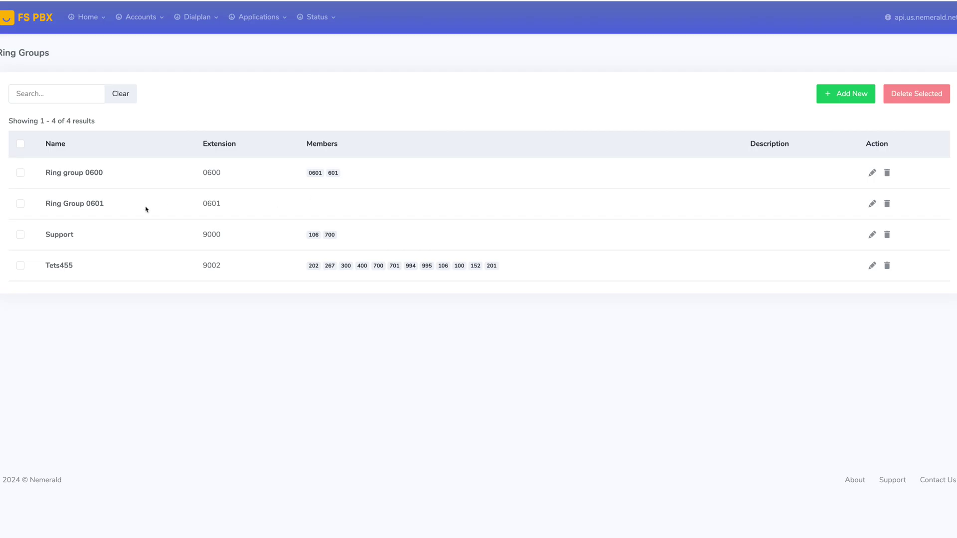
{"action": "left_click", "coordinate": [67, 230]}
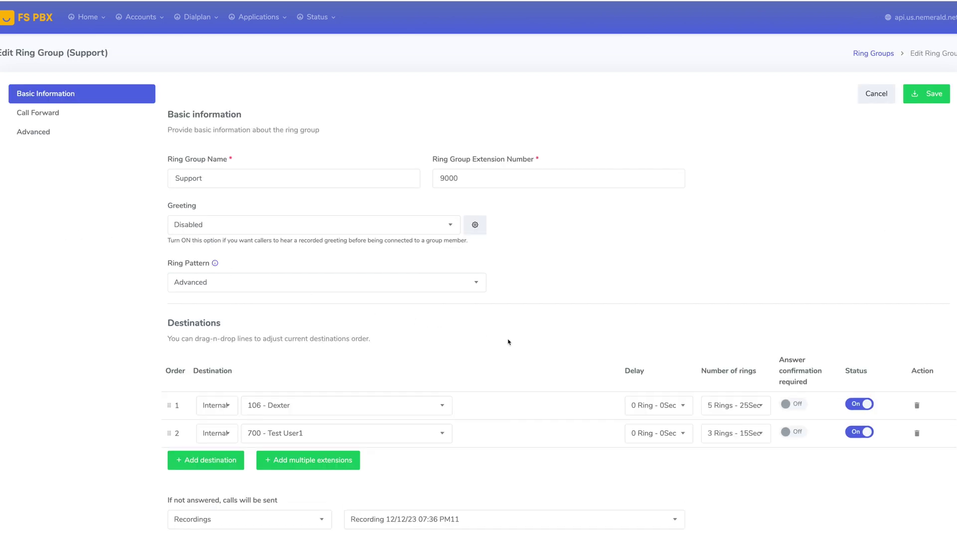
{"action": "scroll", "coordinate": [508, 339], "scroll_direction": "down", "scroll_amount": 1}
{"action": "scroll", "coordinate": [596, 255], "scroll_direction": "up", "scroll_amount": 1}
Step: Create Linode fs-pbx-test with Debian 12 on a Dedicated 8 GB plan in Fremont, CA
{"action": "left_click", "coordinate": [38, 22]}
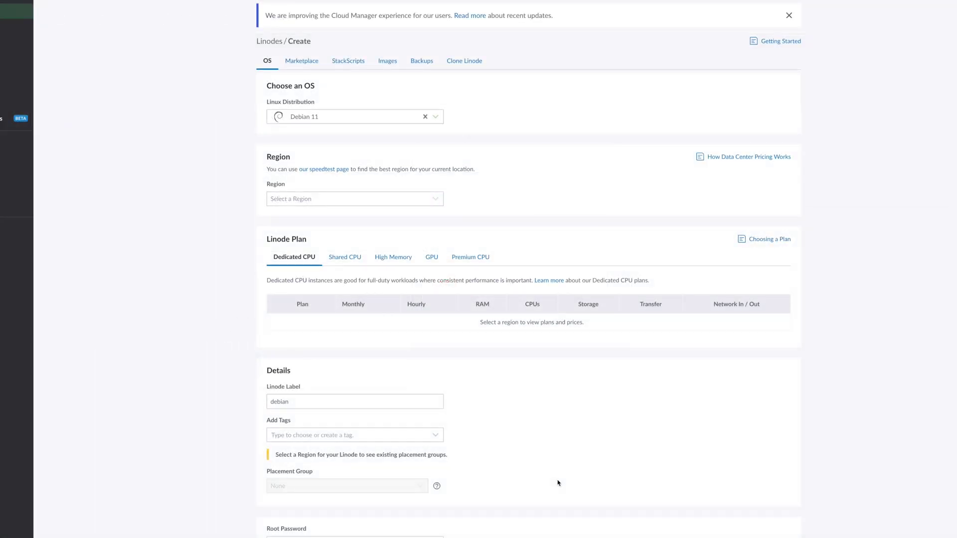
{"action": "left_click", "coordinate": [304, 117]}
{"action": "scroll", "coordinate": [320, 209], "scroll_direction": "down", "scroll_amount": 1}
{"action": "left_click", "coordinate": [304, 199]}
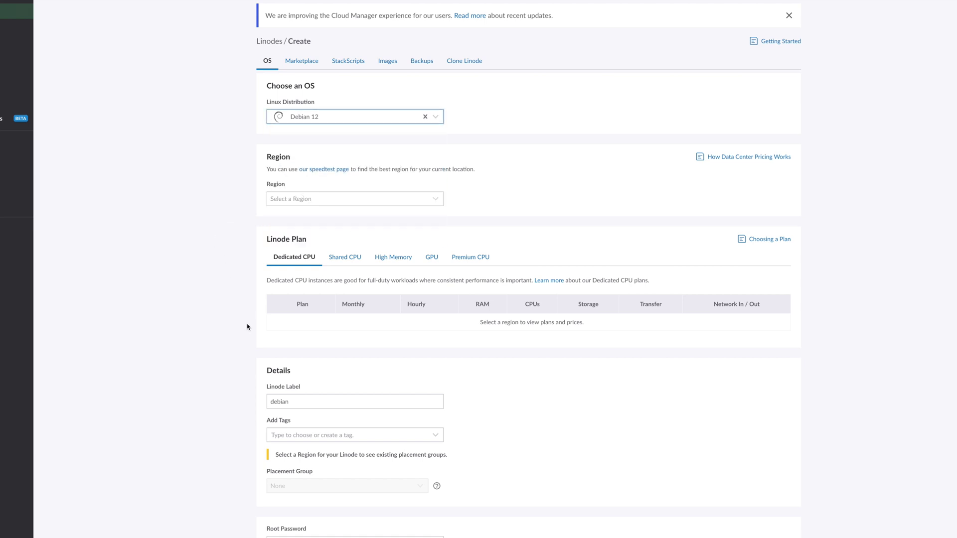
{"action": "left_click", "coordinate": [309, 200]}
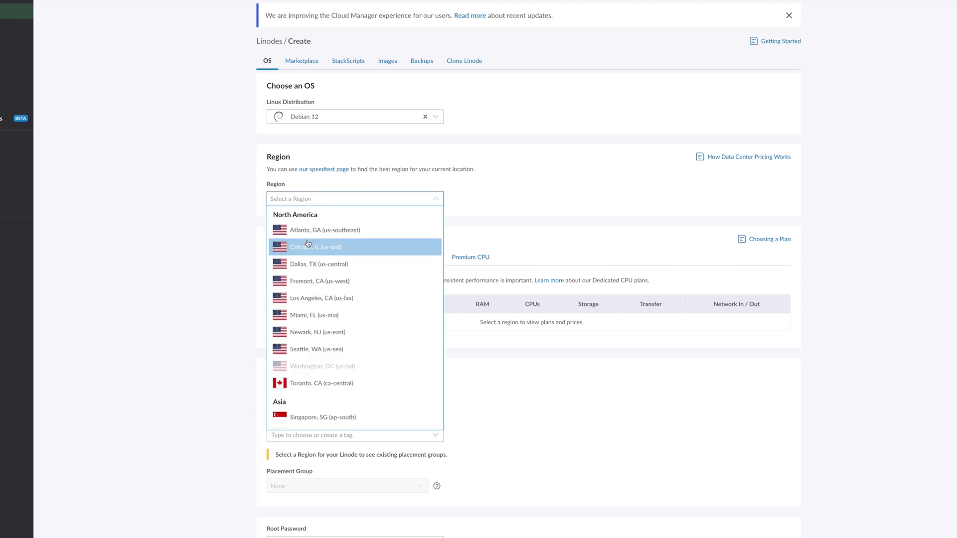
{"action": "left_click", "coordinate": [305, 282]}
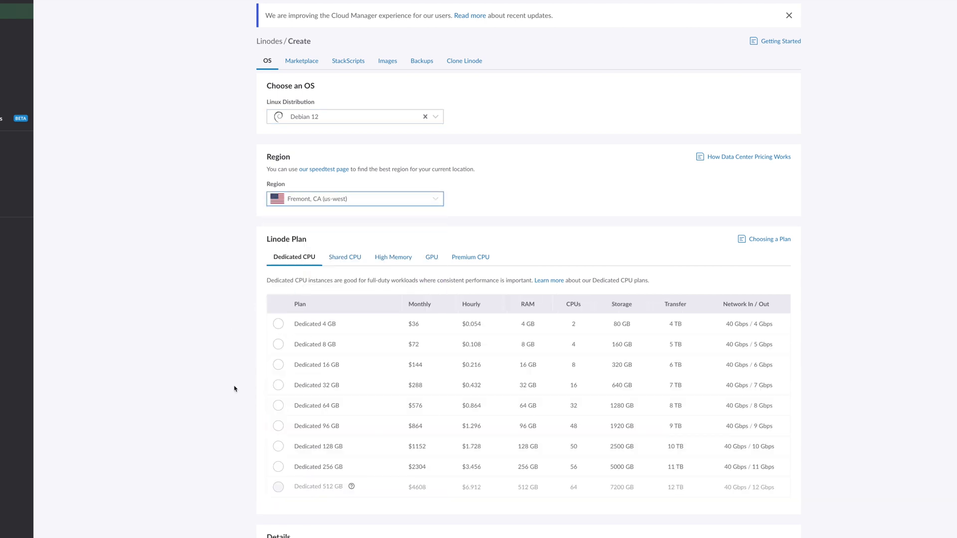
{"action": "left_click", "coordinate": [279, 345]}
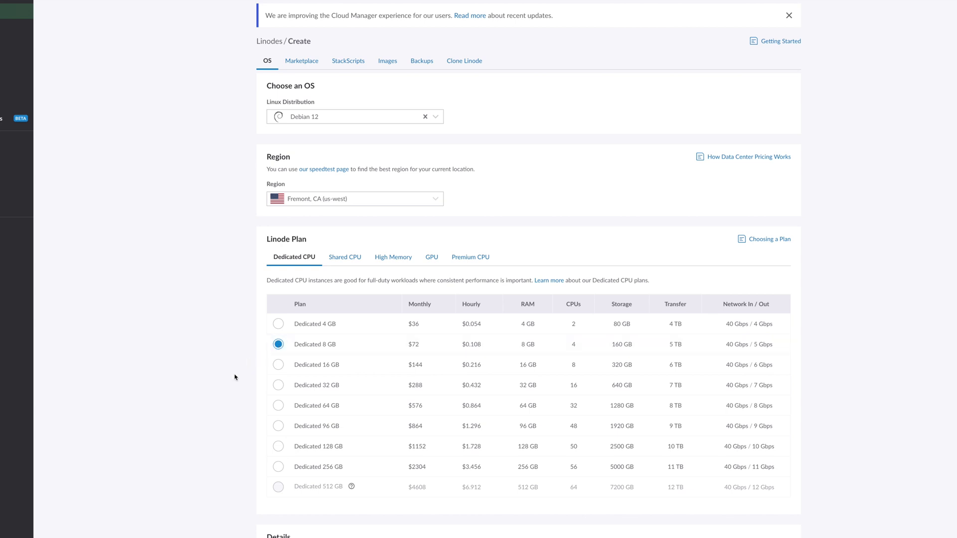
{"action": "scroll", "coordinate": [235, 378], "scroll_direction": "down", "scroll_amount": 1}
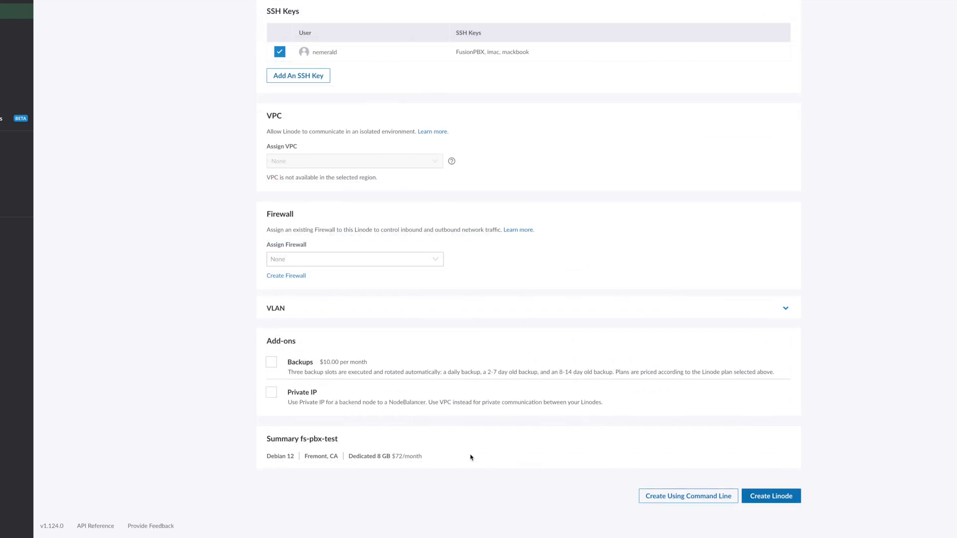
{"action": "left_click", "coordinate": [780, 496]}
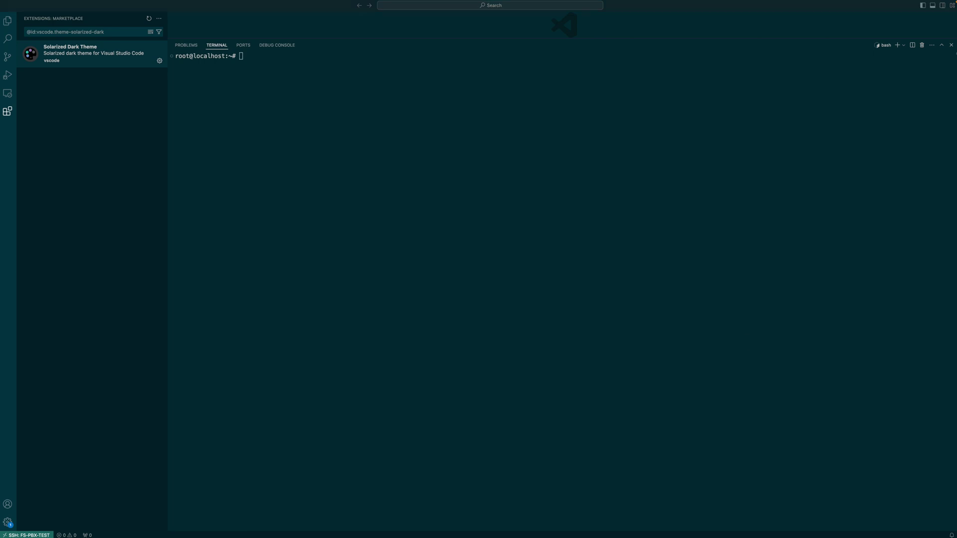
Step: Run the wget FusionPBX pre-install.sh command in the terminal
{"action": "left_click", "coordinate": [592, 212]}
{"action": "type", "text": "wget -O - https://raw.githubusercontent.com/fusionpbx/fusionpbx-install.sh/master/debian/pre-install.sh | sh;"}
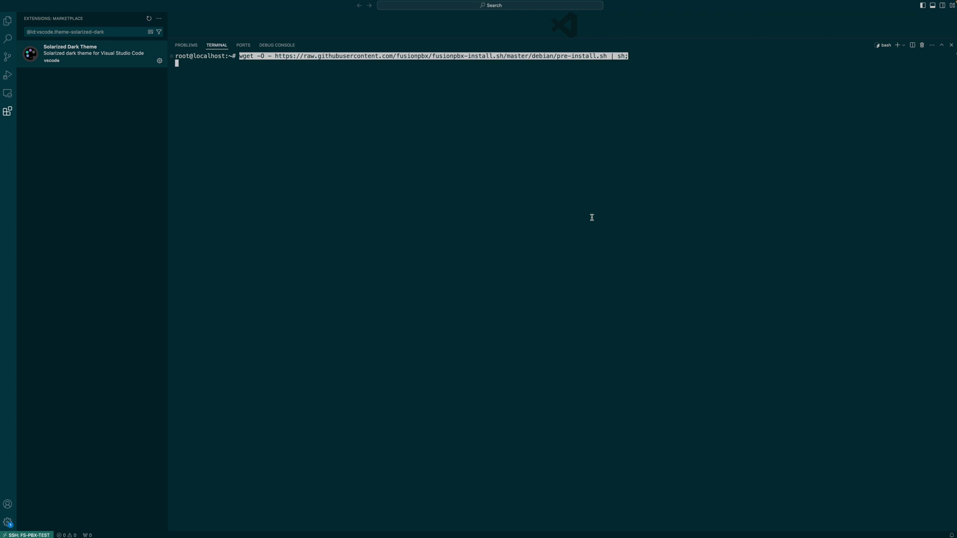
{"action": "key", "text": "Return"}
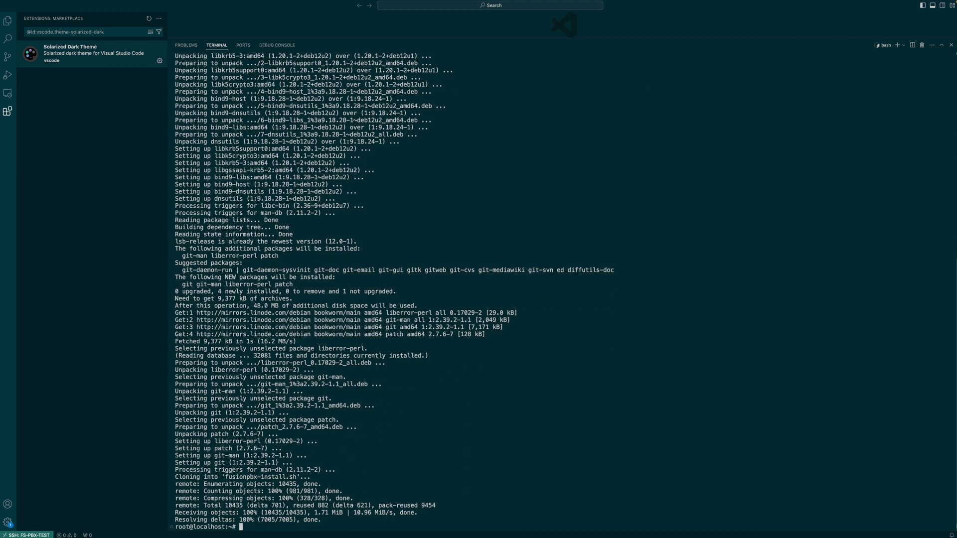
{"action": "key", "text": "Return"}
{"action": "key", "text": "Return"}
{"action": "key", "text": "Return"}
{"action": "key", "text": "Return"}
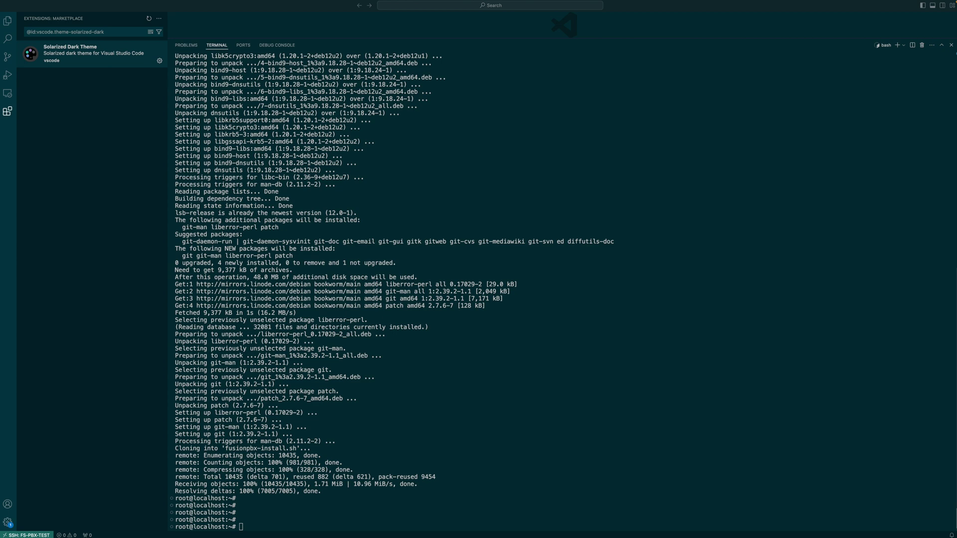
Step: Change into /usr/src/fusionpbx-install.sh/debian, clear the terminal, and begin the nano command
{"action": "left_click", "coordinate": [460, 518]}
{"action": "type", "text": "cd /usr/src/fusionpbx-install.sh/debian"}
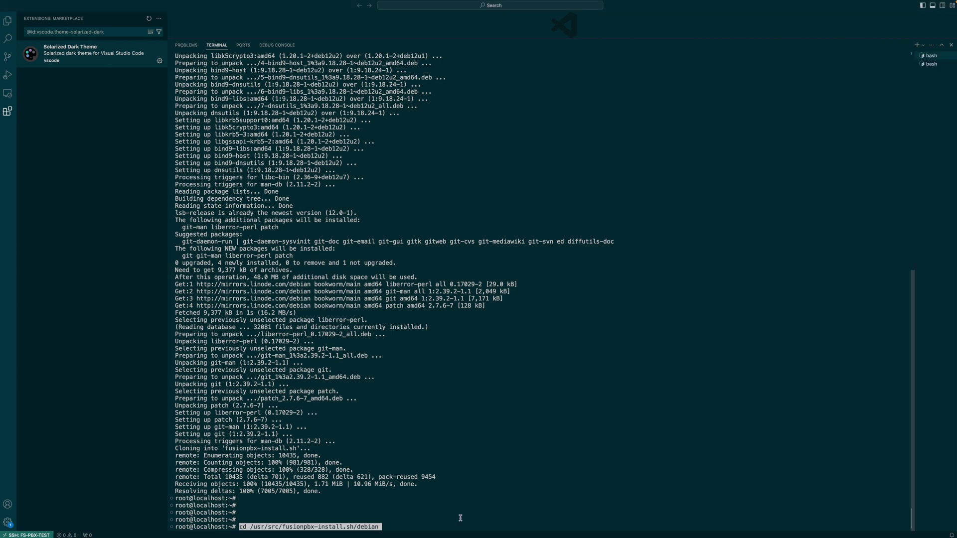
{"action": "key", "text": "Return"}
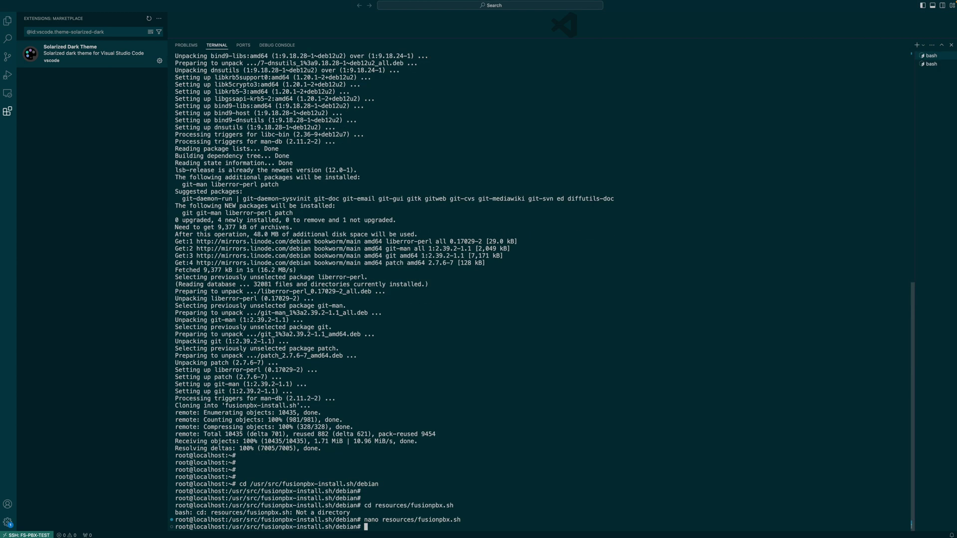
{"action": "type", "text": "clear"}
{"action": "key", "text": "Return"}
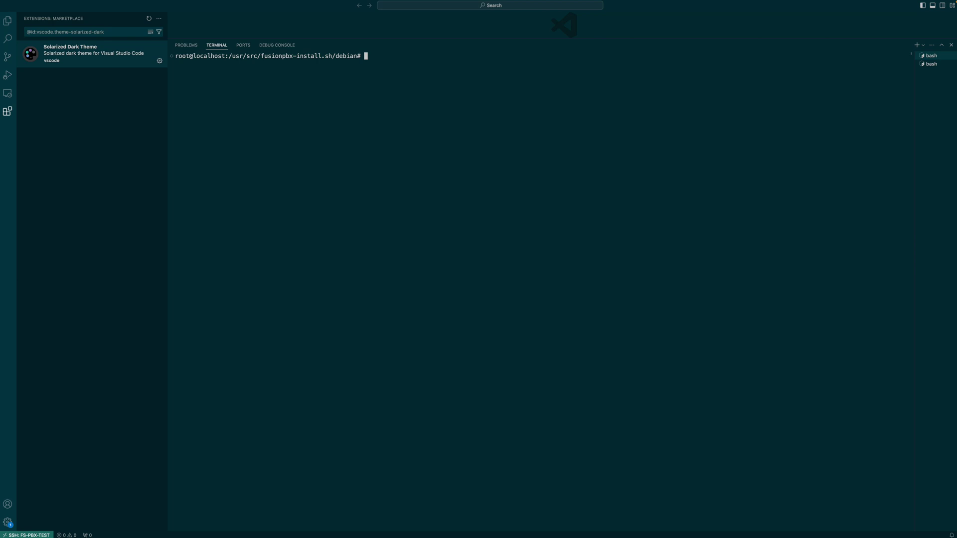
{"action": "type", "text": "nano re"}
Step: Open resources/config.sh in nano and change system_branch to 5.1
{"action": "key", "text": "Tab"}
{"action": "type", "text": "co"}
{"action": "key", "text": "Tab"}
{"action": "key", "text": "Return"}
{"action": "key", "text": "Down"}
{"action": "key", "text": "Down"}
{"action": "key", "text": "Down"}
{"action": "key", "text": "Down"}
{"action": "key", "text": "Down"}
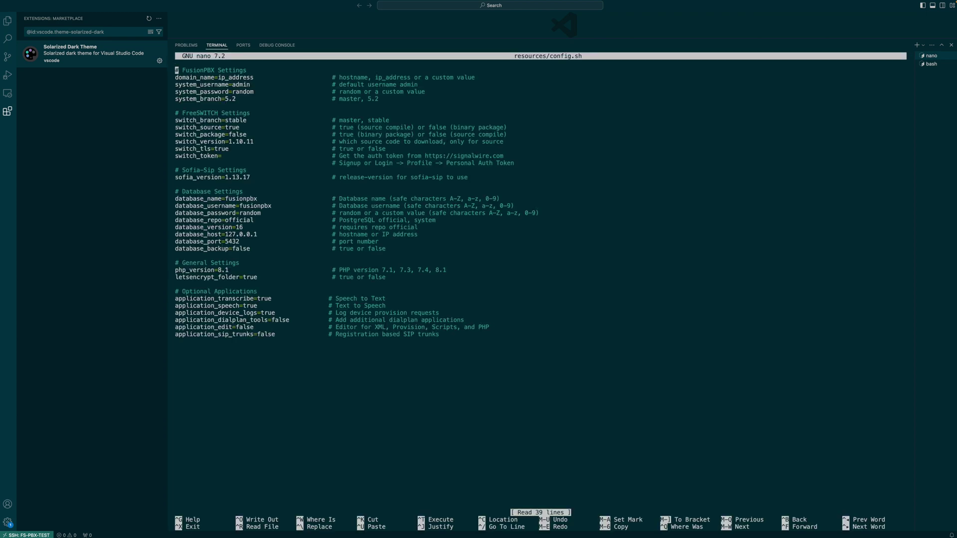
{"action": "key", "text": "Right"}
{"action": "key", "text": "Right"}
{"action": "key", "text": "Right"}
{"action": "key", "text": "Right"}
{"action": "key", "text": "Right"}
{"action": "key", "text": "Right"}
{"action": "key", "text": "Right"}
{"action": "key", "text": "Right"}
{"action": "key", "text": "Right"}
{"action": "key", "text": "Right"}
{"action": "key", "text": "Right"}
{"action": "key", "text": "Right"}
{"action": "key", "text": "Right"}
{"action": "key", "text": "Right"}
{"action": "key", "text": "Right"}
{"action": "key", "text": "Right"}
{"action": "key", "text": "Right"}
{"action": "key", "text": "BackSpace"}
{"action": "type", "text": "1"}
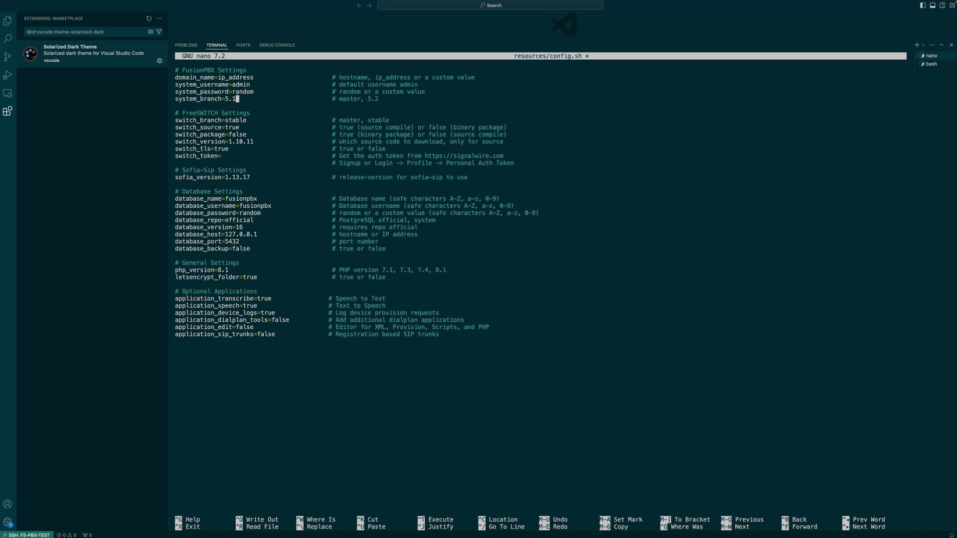
Step: Fill switch_token with the 'ENTER YOUR TOKEN HERE' placeholder and save config.sh
{"action": "key", "text": "Down"}
{"action": "key", "text": "Down"}
{"action": "key", "text": "Down"}
{"action": "key", "text": "Down"}
{"action": "key", "text": "Down"}
{"action": "key", "text": "Down"}
{"action": "key", "text": "Down"}
{"action": "key", "text": "Down"}
{"action": "key", "text": "Left"}
{"action": "key", "text": "Left"}
{"action": "key", "text": "Left"}
{"action": "key", "text": "BackSpace"}
{"action": "type", "text": "ENTER YOU"}
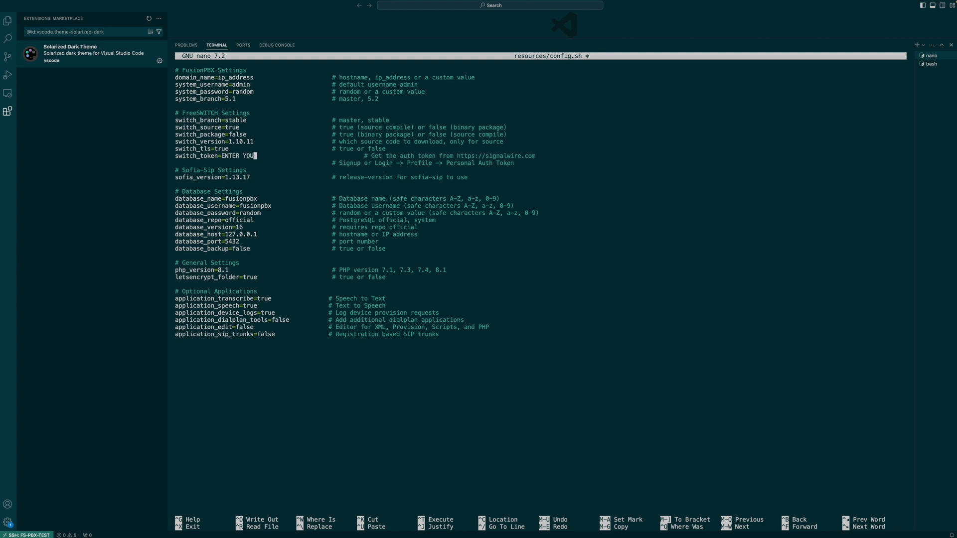
{"action": "type", "text": "R CO"}
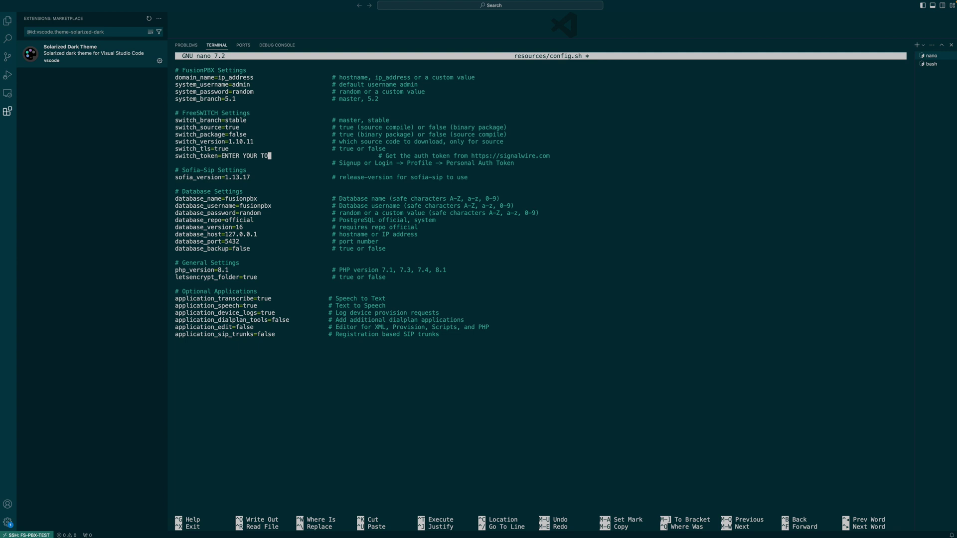
{"action": "type", "text": "KEN HERE"}
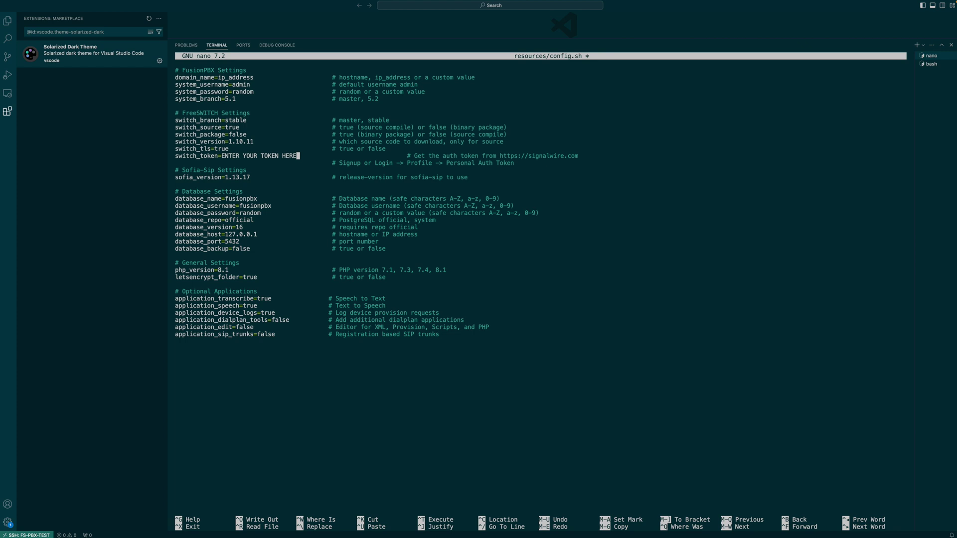
{"action": "key", "text": "ctrl+x"}
{"action": "key", "text": "y"}
{"action": "key", "text": "Return"}
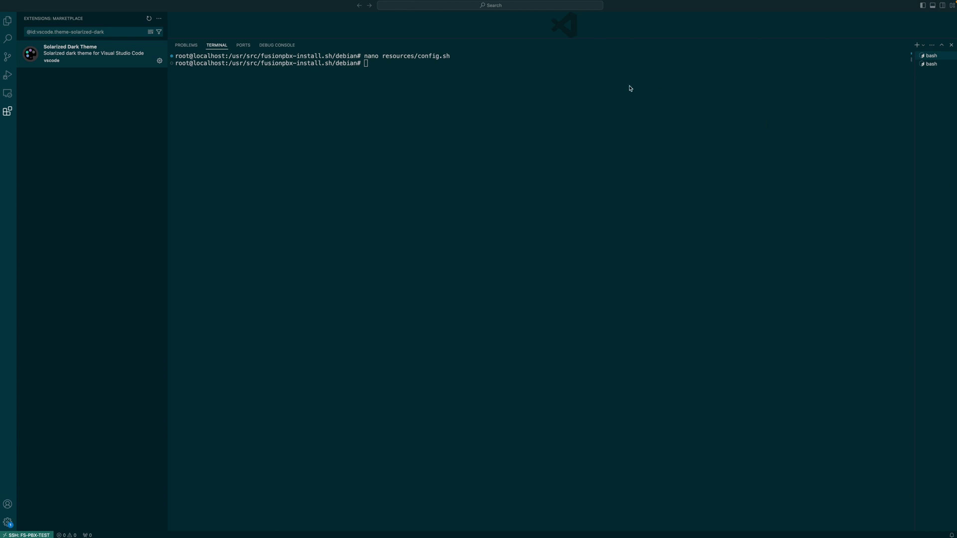
Step: Run ./install.sh and select the login details in the installation notes
{"action": "key", "text": "super+v"}
{"action": "key", "text": "Return"}
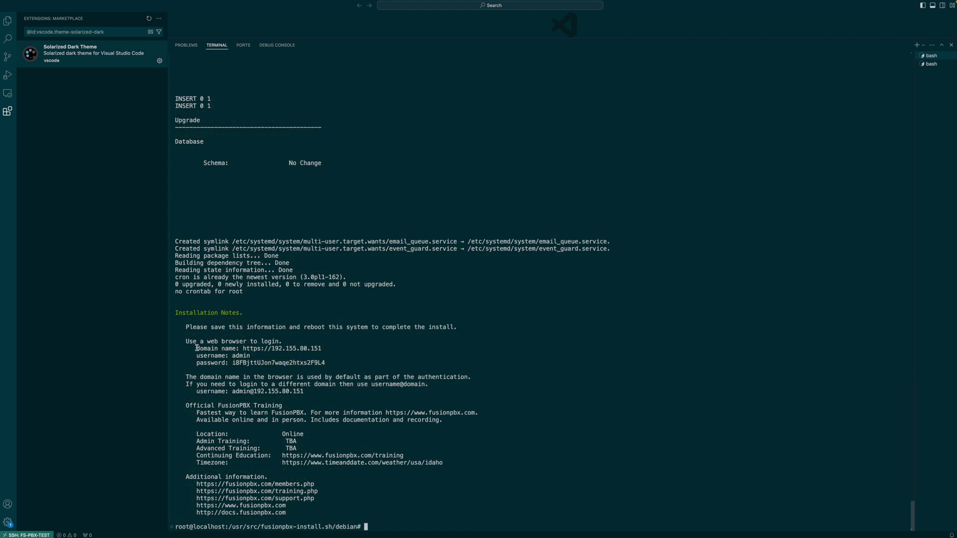
{"action": "left_click_drag", "start_coordinate": [194, 348], "coordinate": [330, 366]}
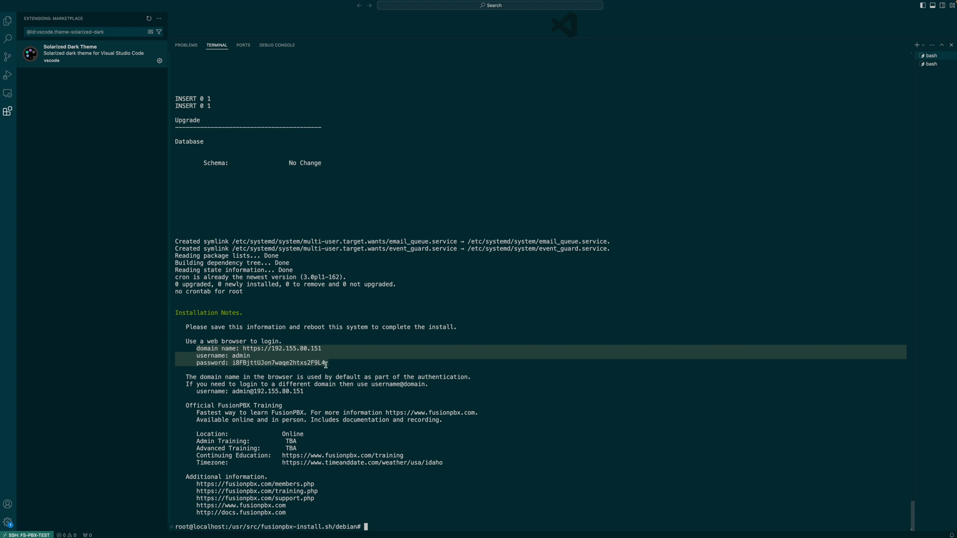
{"action": "left_click", "coordinate": [313, 362]}
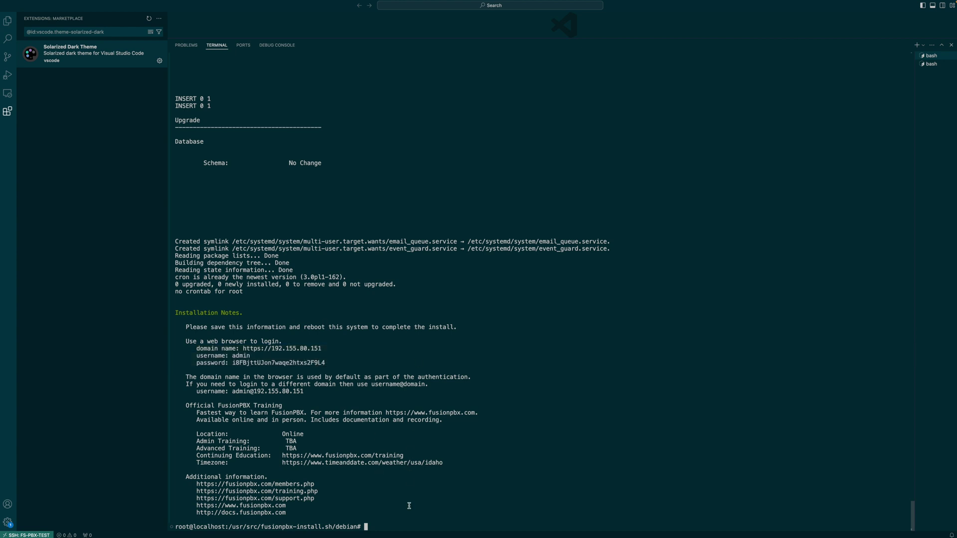
Step: Reboot the server, run ifconfig, and copy eth0's address 192.155.80.151
{"action": "type", "text": "reboot"}
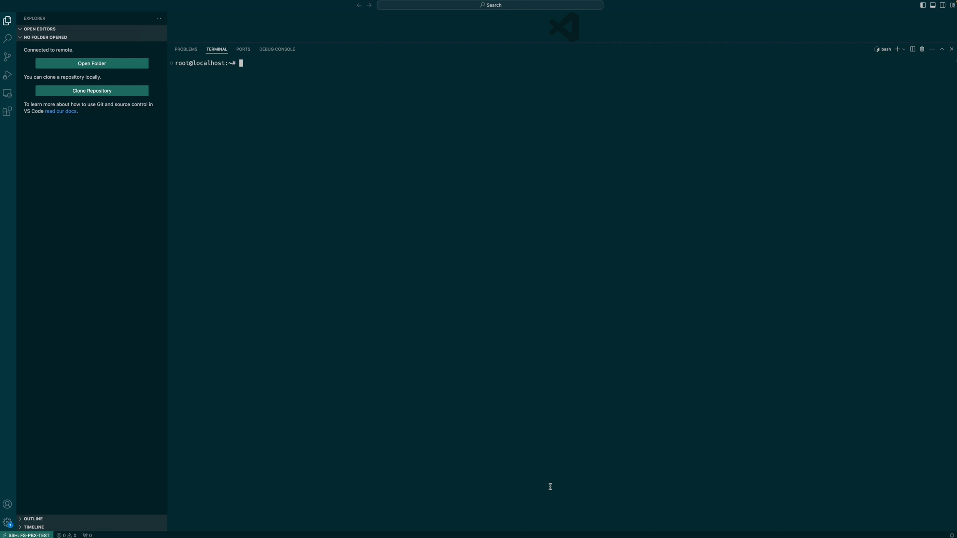
{"action": "type", "text": "ifconfig"}
{"action": "key", "text": "Return"}
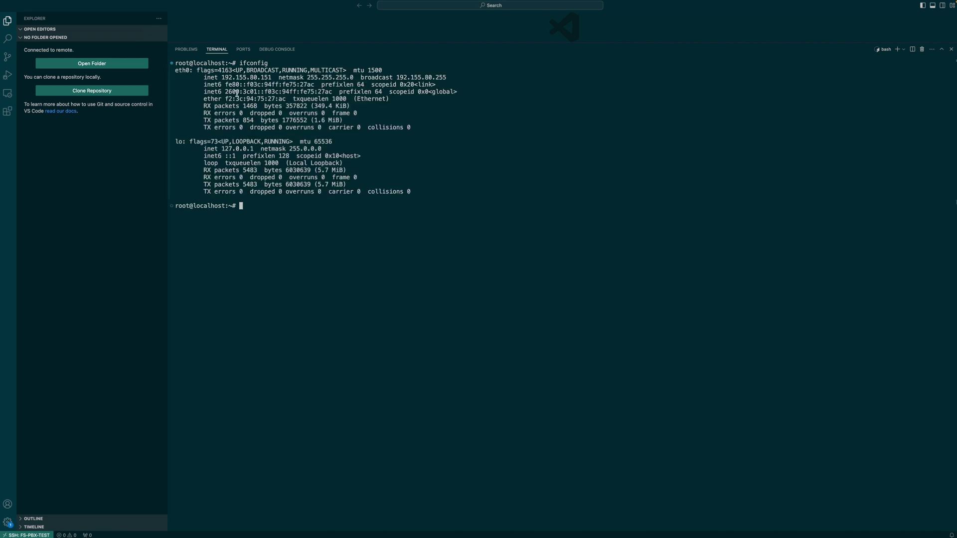
{"action": "left_click_drag", "start_coordinate": [222, 77], "coordinate": [258, 78]}
{"action": "right_click", "coordinate": [257, 78]}
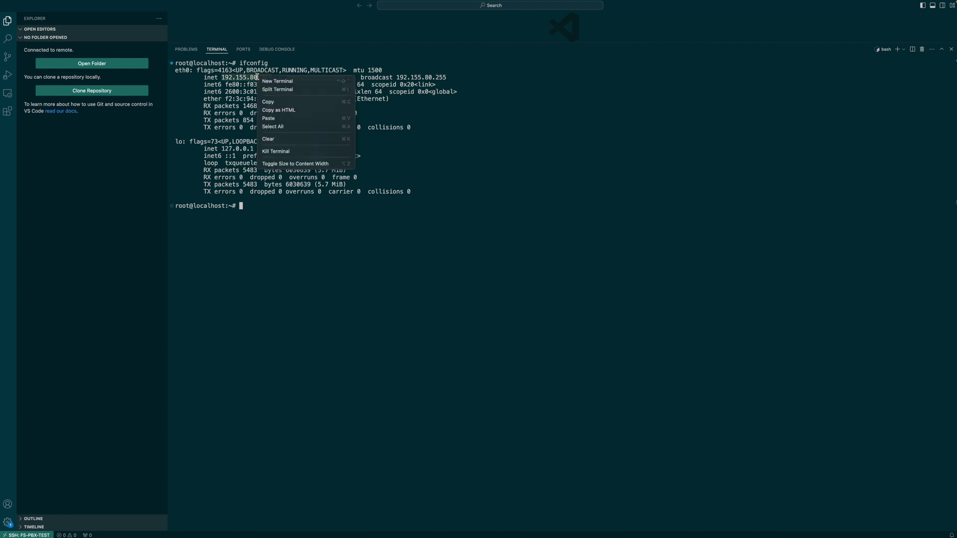
{"action": "left_click", "coordinate": [272, 102]}
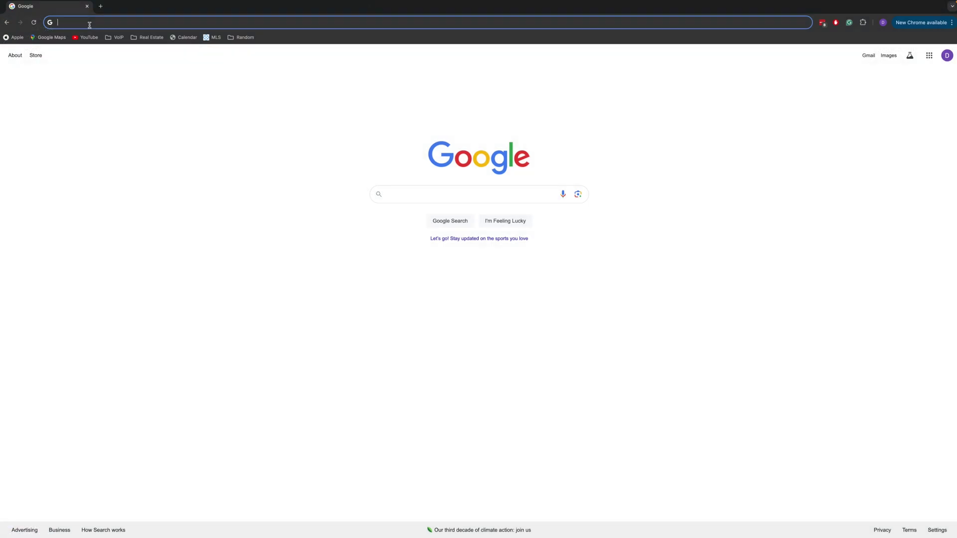
{"action": "left_click", "coordinate": [90, 24]}
{"action": "type", "text": "https://freeswitchpbx.us.nemerald.net/contact-center"}
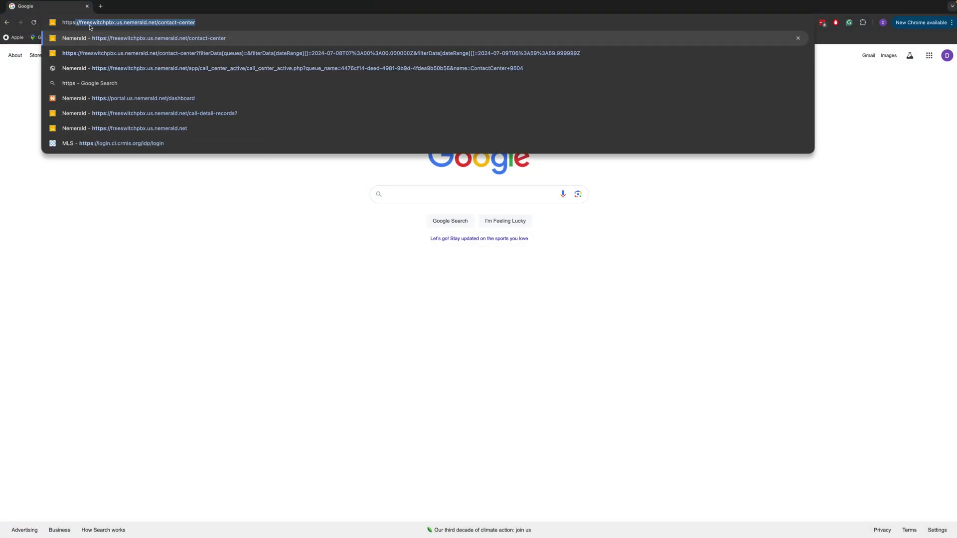
{"action": "key", "text": "ctrl+v"}
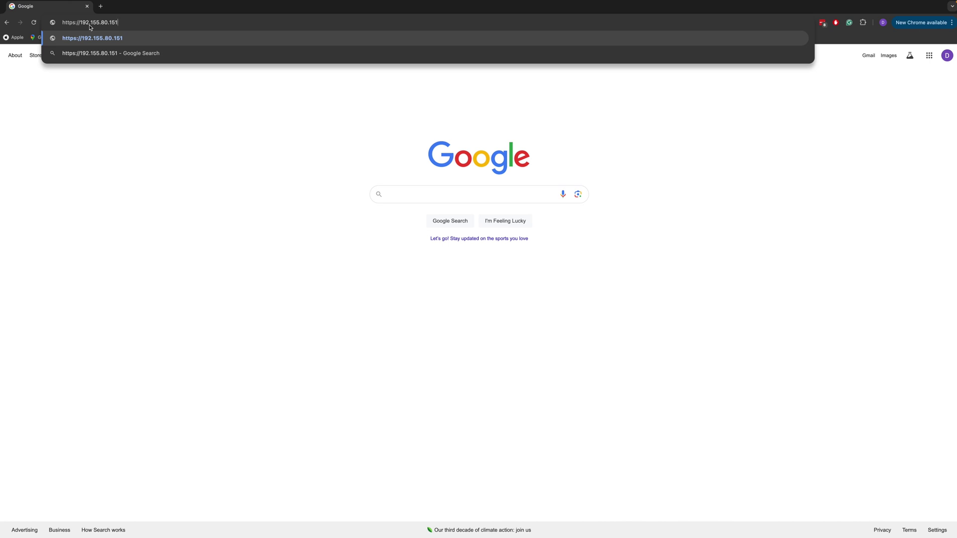
{"action": "key", "text": "Return"}
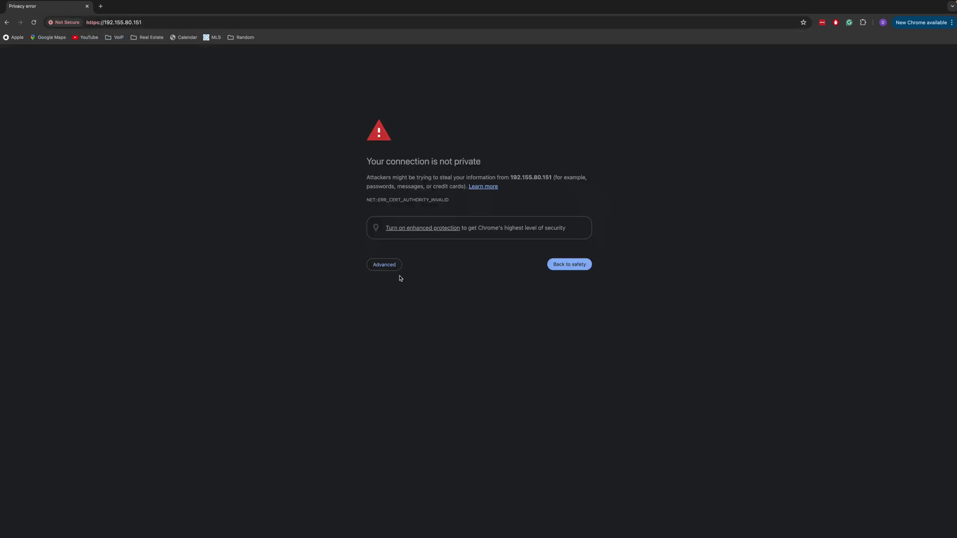
{"action": "left_click", "coordinate": [385, 265]}
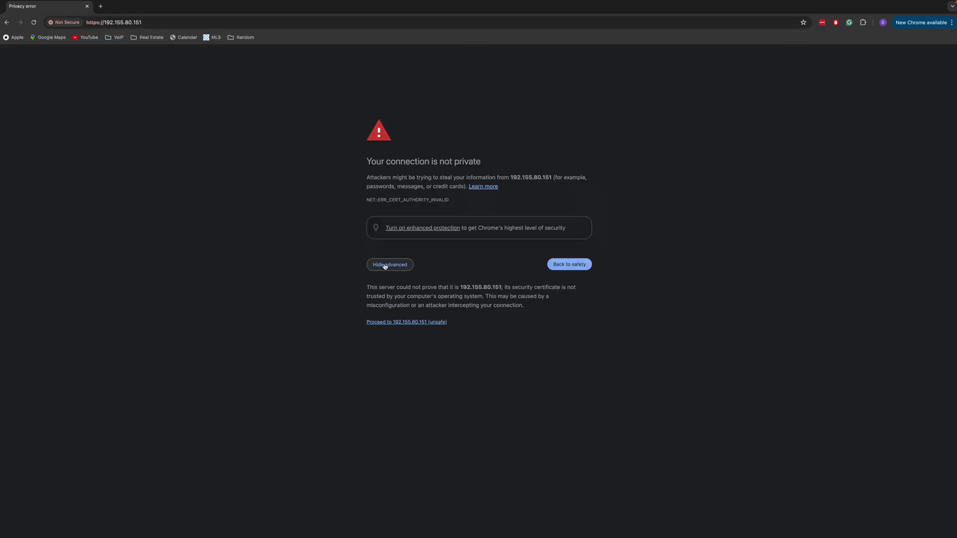
{"action": "left_click", "coordinate": [393, 322]}
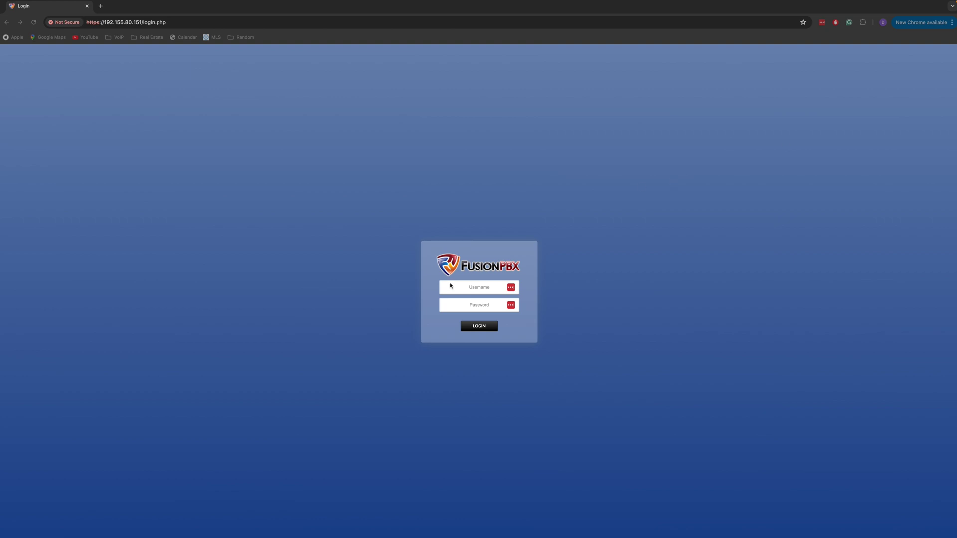
Step: Log in to FusionPBX as admin and dismiss the LastPass password-saving prompt
{"action": "left_click", "coordinate": [466, 287]}
{"action": "key", "text": "super+v"}
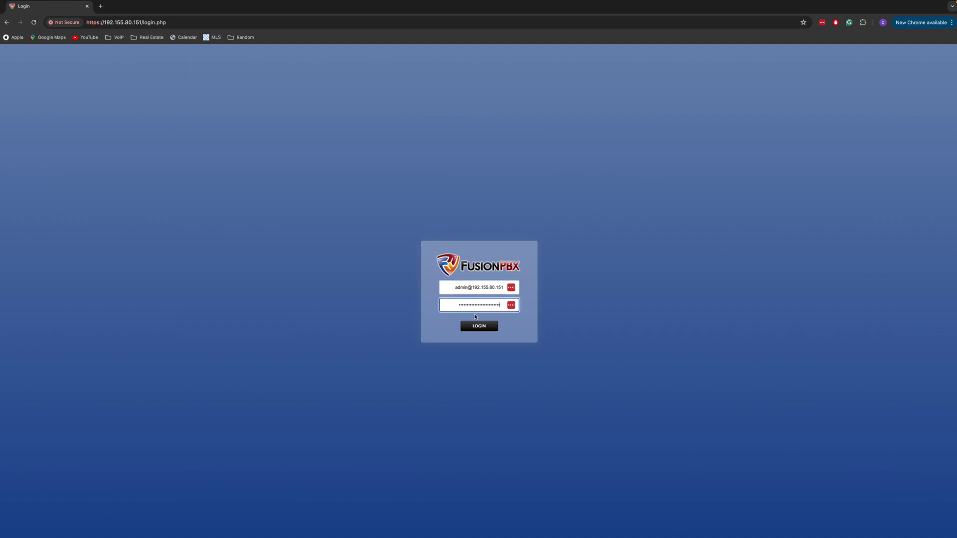
{"action": "left_click", "coordinate": [477, 326]}
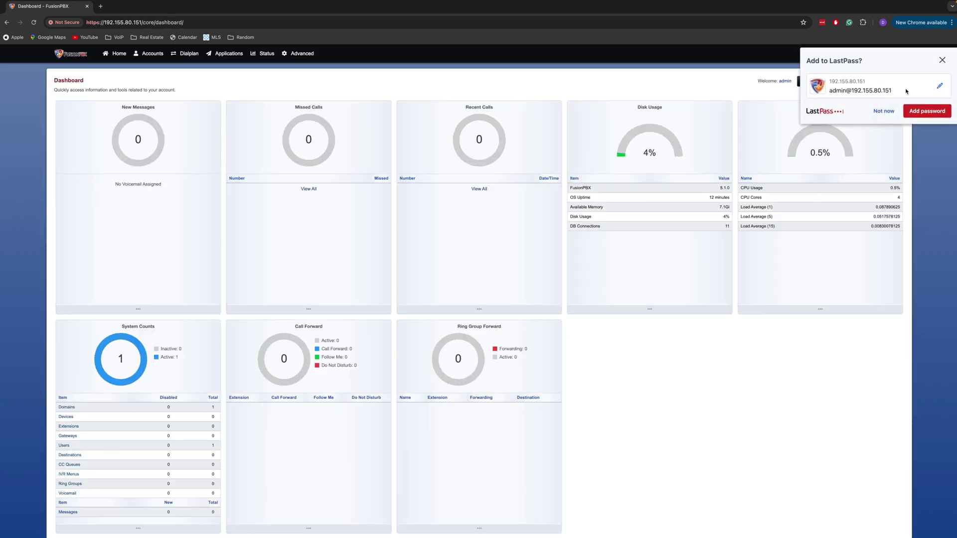
{"action": "left_click", "coordinate": [942, 60]}
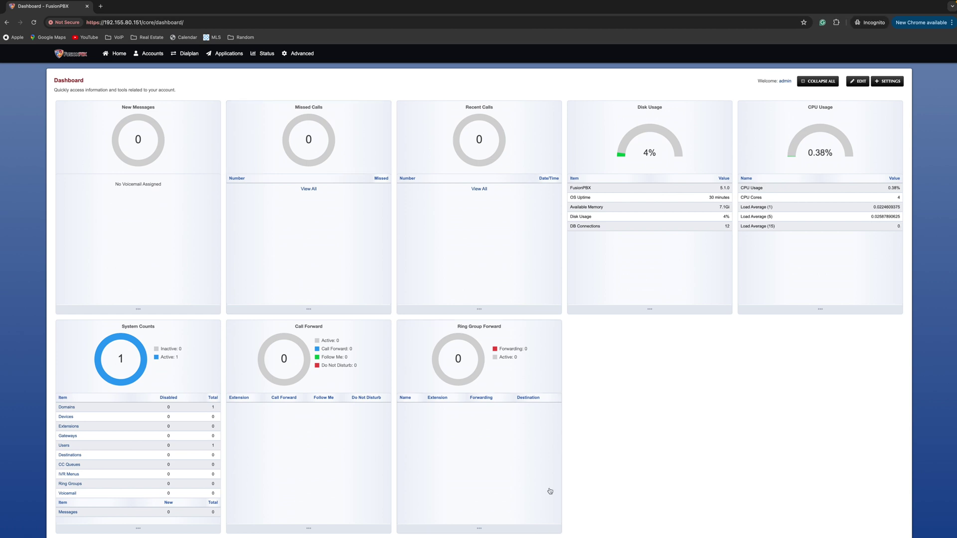
Step: In the admin's account settings, enter the e-mail, English - United States [en-us] language, and America/Los_Angeles time zone
{"action": "left_click", "coordinate": [122, 56]}
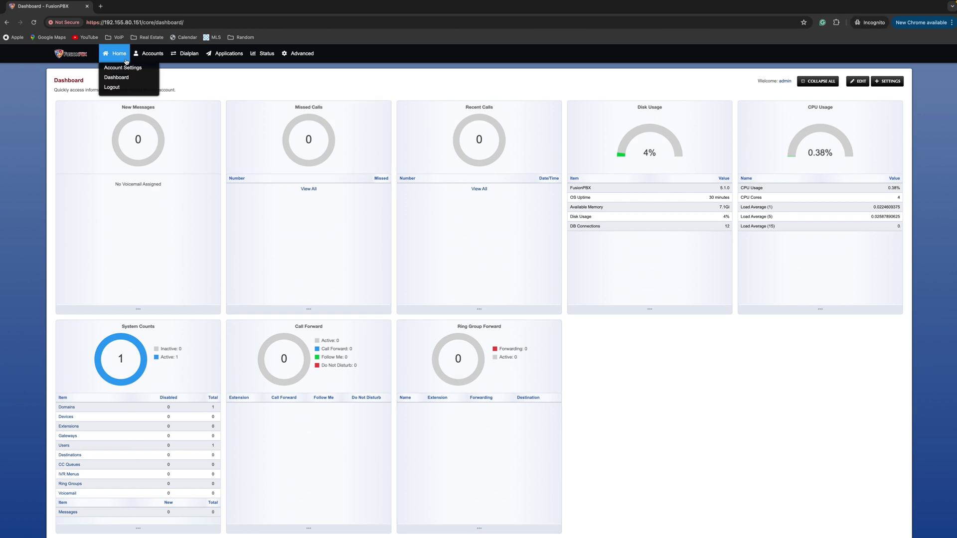
{"action": "left_click", "coordinate": [124, 69]}
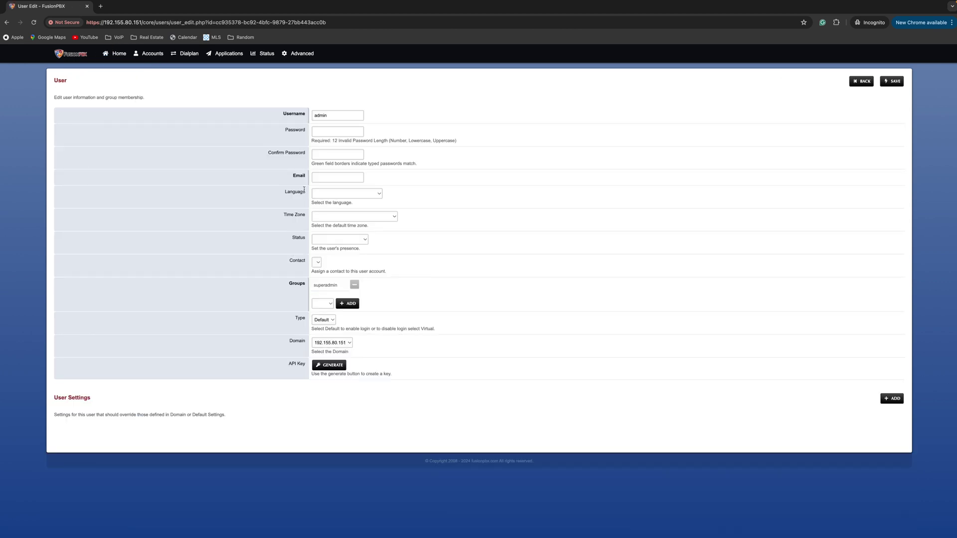
{"action": "left_click", "coordinate": [317, 178]}
{"action": "key", "text": "super+v"}
{"action": "left_click", "coordinate": [352, 195]}
{"action": "left_click", "coordinate": [352, 202]}
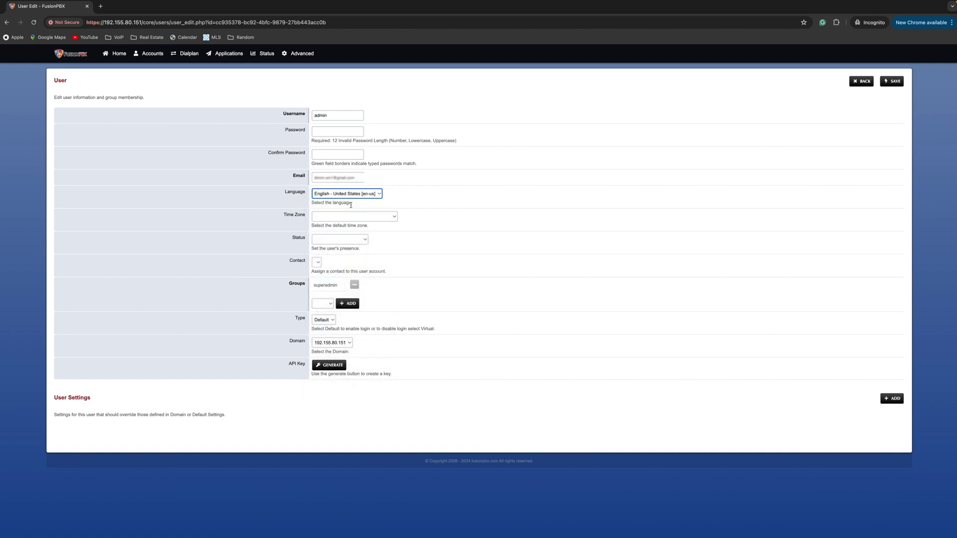
{"action": "left_click", "coordinate": [345, 218]}
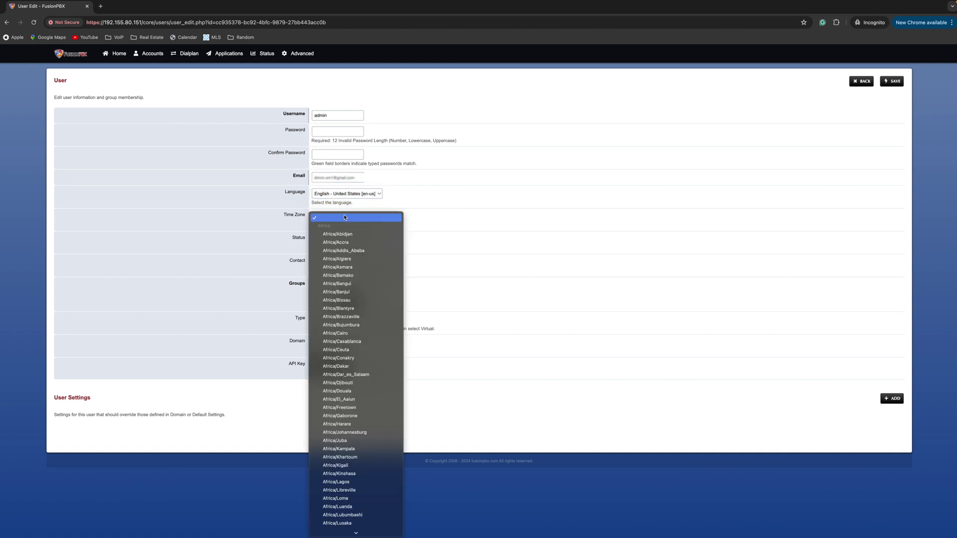
{"action": "scroll", "coordinate": [344, 218], "scroll_direction": "down", "scroll_amount": 3}
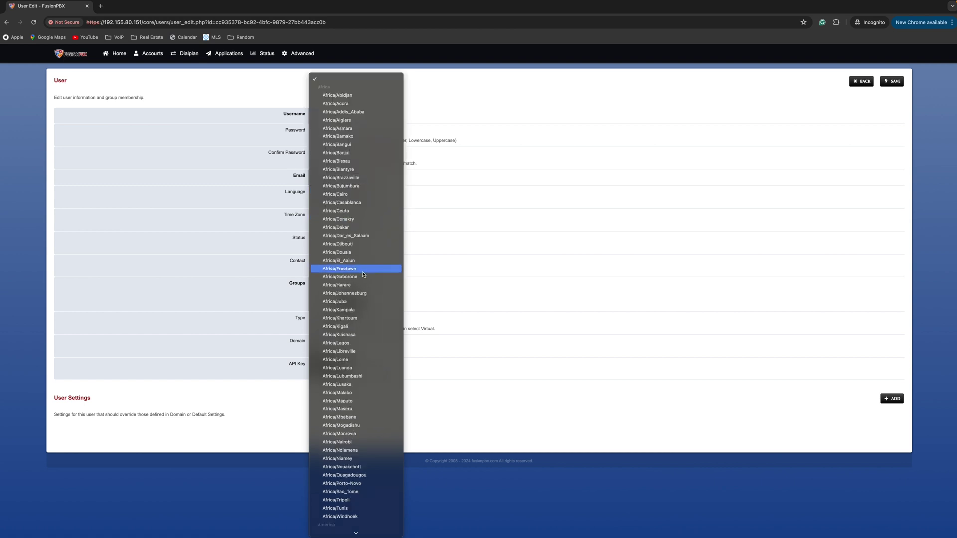
{"action": "scroll", "coordinate": [363, 274], "scroll_direction": "down", "scroll_amount": 6}
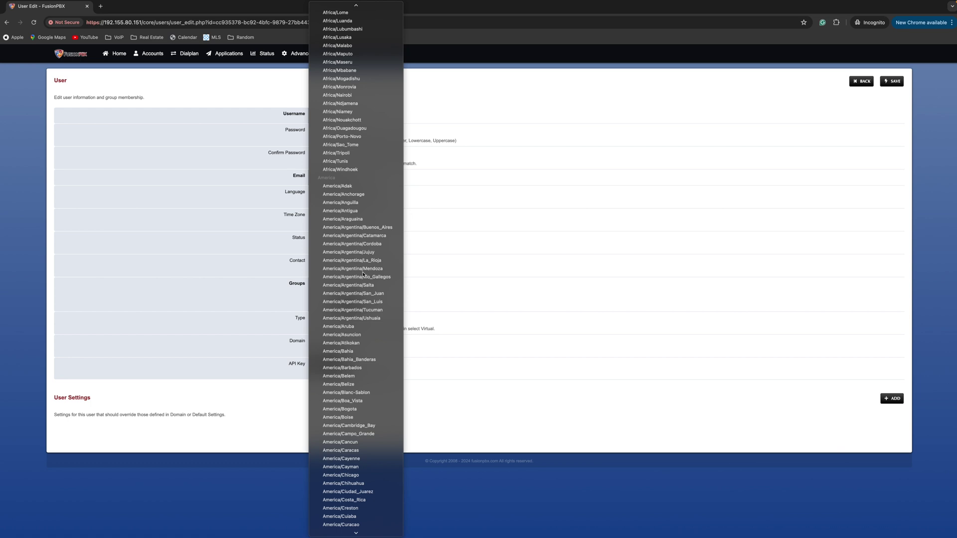
{"action": "scroll", "coordinate": [363, 274], "scroll_direction": "down", "scroll_amount": 5}
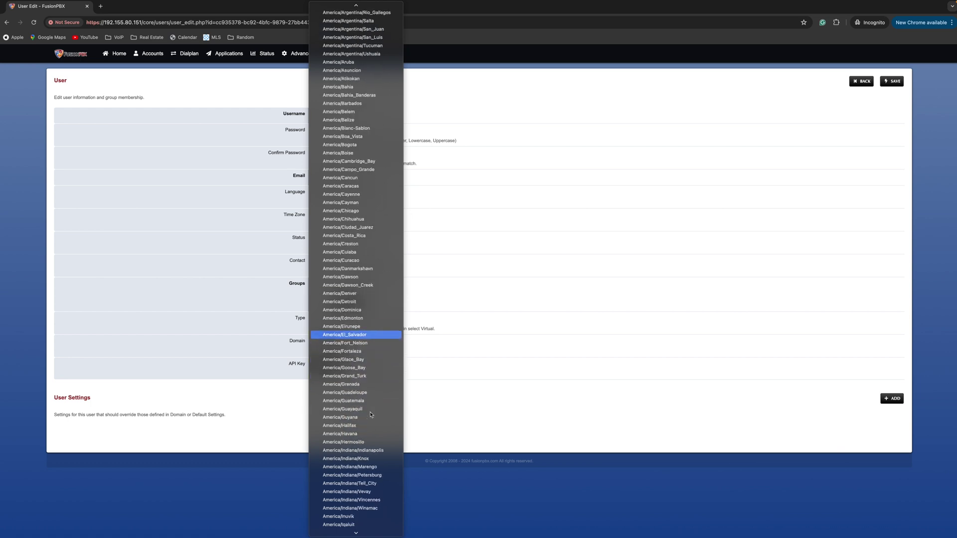
{"action": "scroll", "coordinate": [370, 414], "scroll_direction": "down", "scroll_amount": 5}
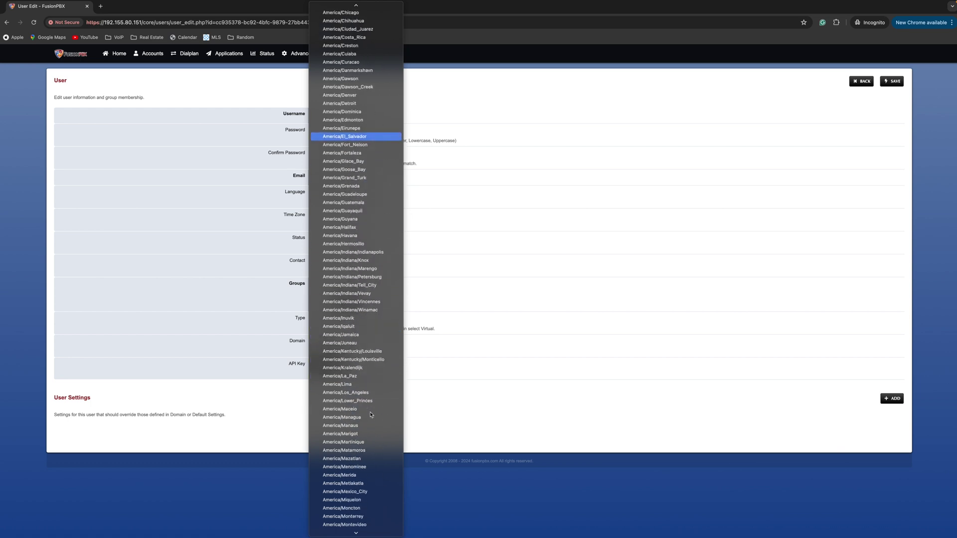
{"action": "left_click", "coordinate": [369, 393]}
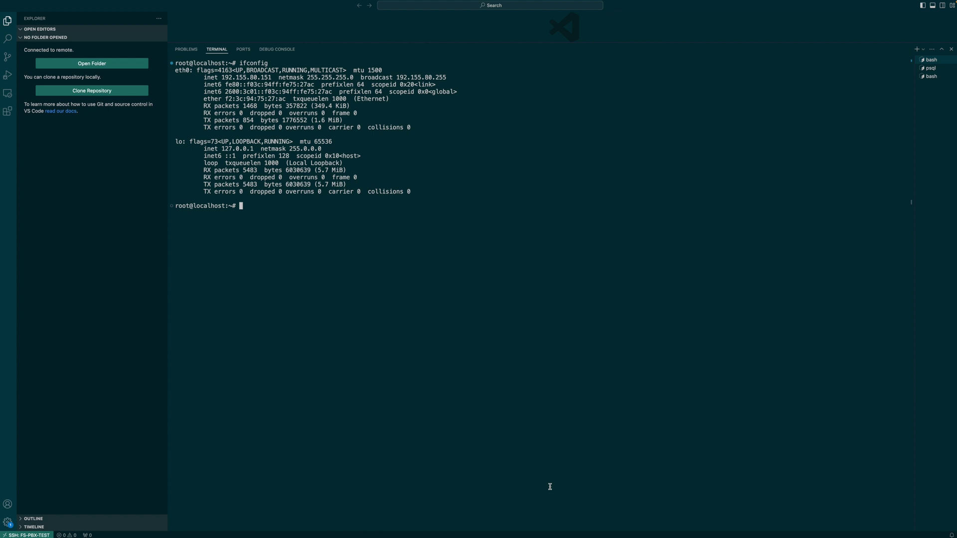
Step: Change into the /var/www/ directory
{"action": "type", "text": "cd /v"}
{"action": "key", "text": "Tab"}
{"action": "key", "text": "Tab"}
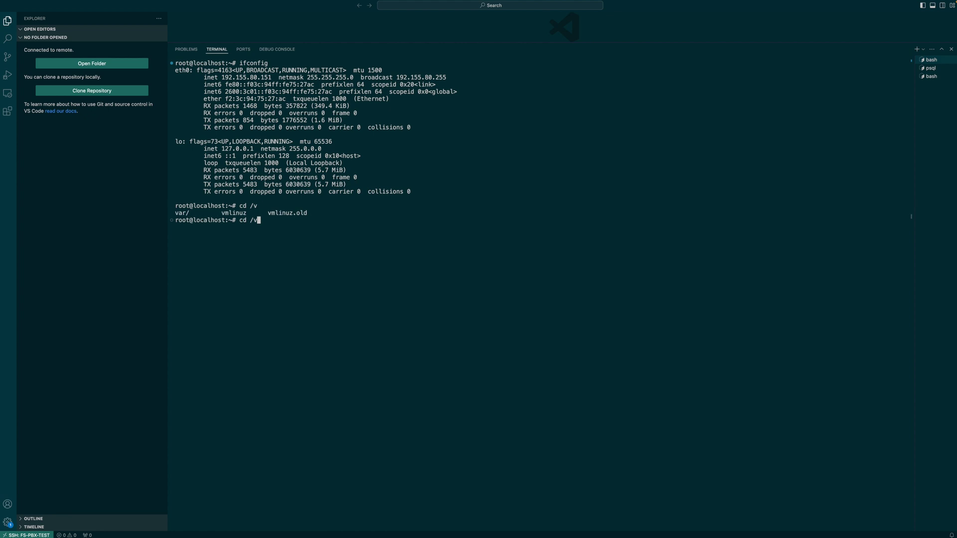
{"action": "type", "text": "ar/www/"}
{"action": "key", "text": "Return"}
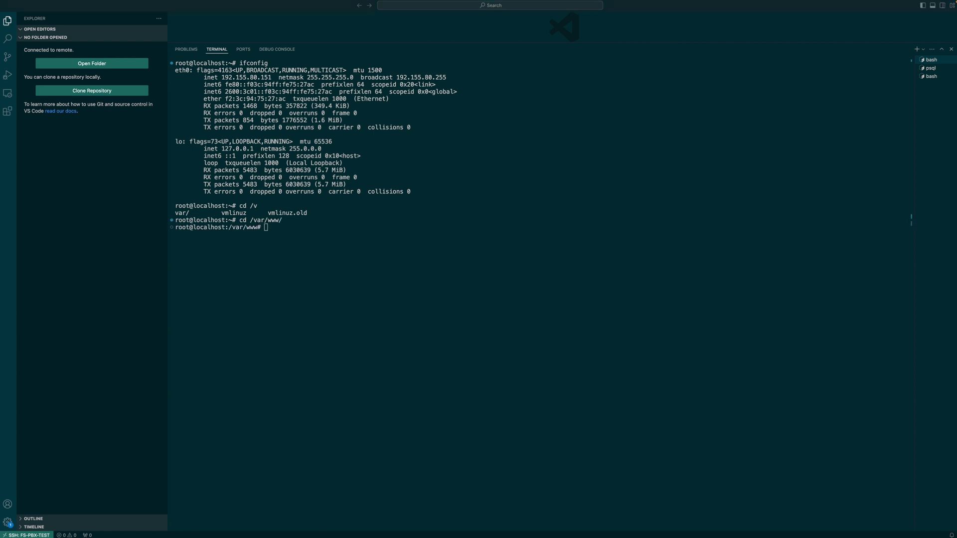
Step: Clone laravel-freeswitch into freeswitchpbx, enter it, list files with ls -a, and clear
{"action": "left_click", "coordinate": [456, 305]}
{"action": "key", "text": "super+v"}
{"action": "key", "text": "Return"}
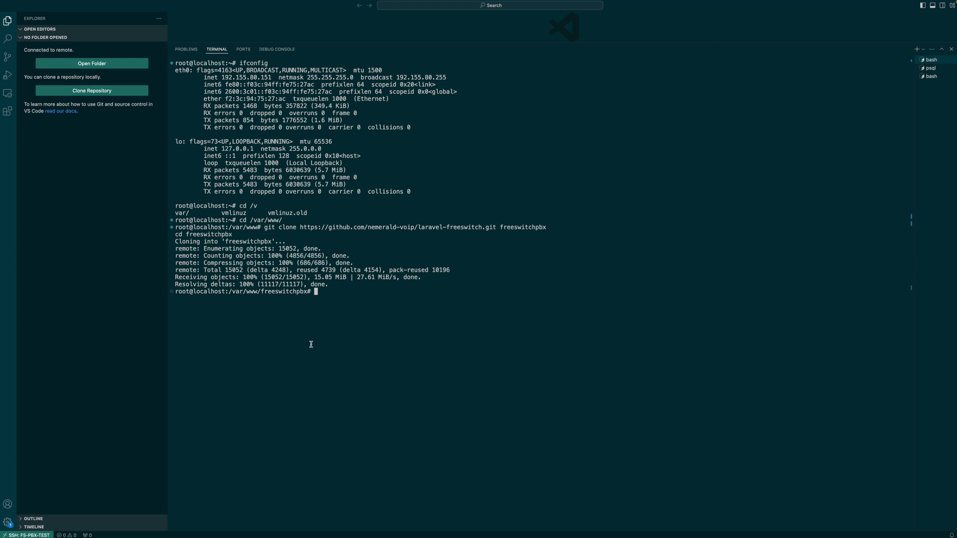
{"action": "key", "text": "Return"}
{"action": "key", "text": "Return"}
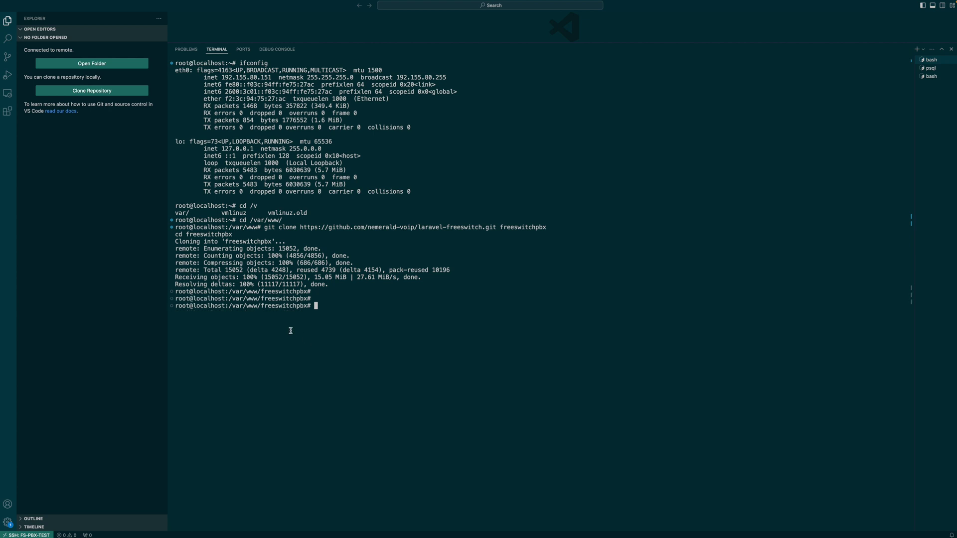
{"action": "triple_click", "coordinate": [288, 306]}
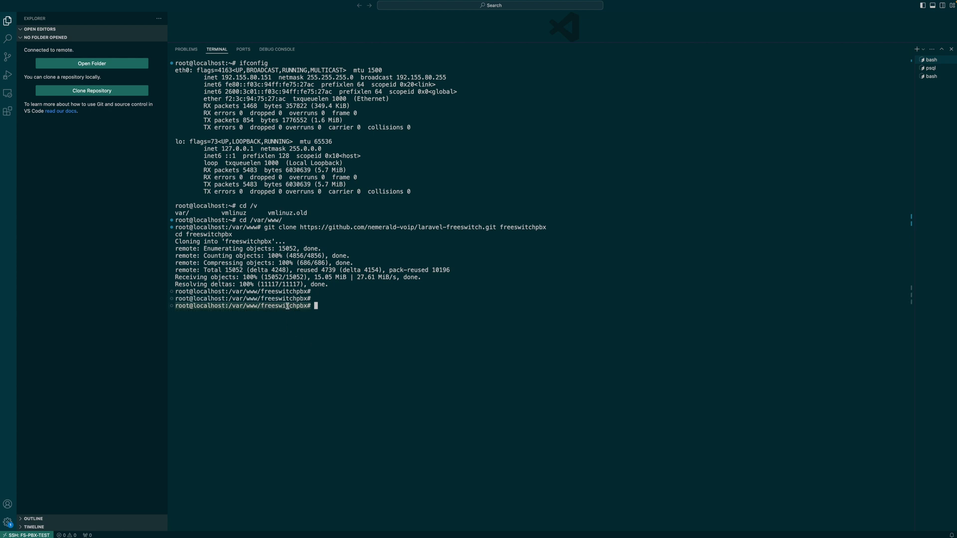
{"action": "left_click", "coordinate": [288, 306]}
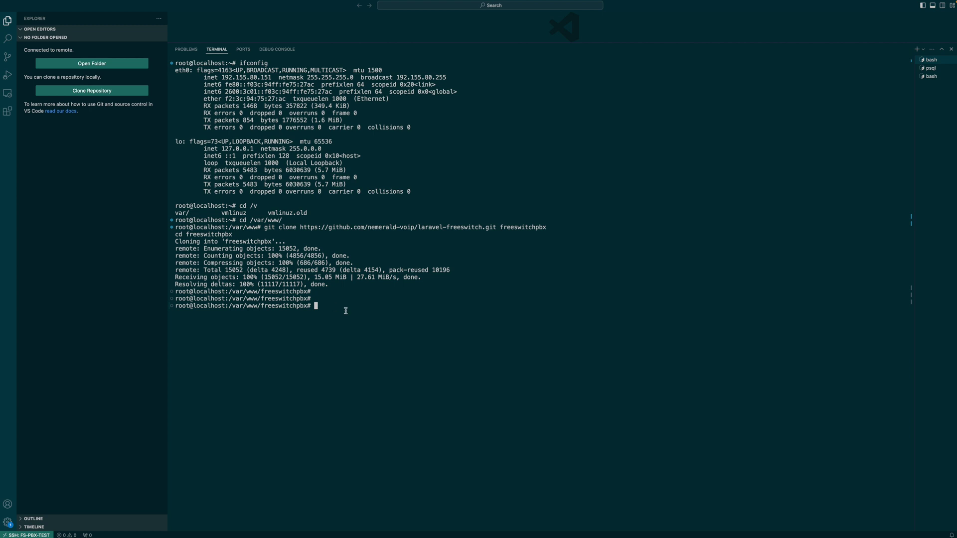
{"action": "type", "text": "ls -a"}
{"action": "key", "text": "Return"}
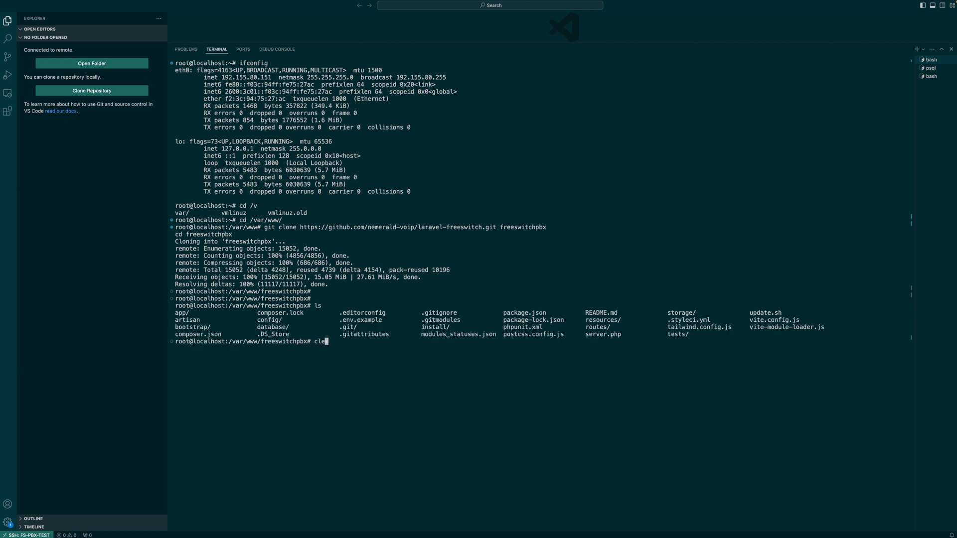
{"action": "key", "text": "ctrl+l"}
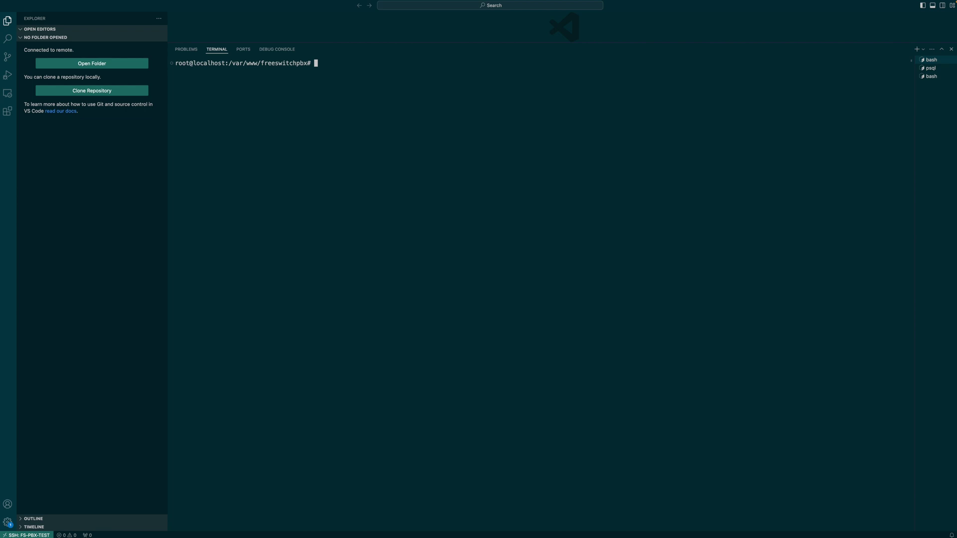
Step: Create a public folder, move the FusionPBX files into it, and list its contents
{"action": "type", "text": "mkdir public"}
{"action": "key", "text": "Return"}
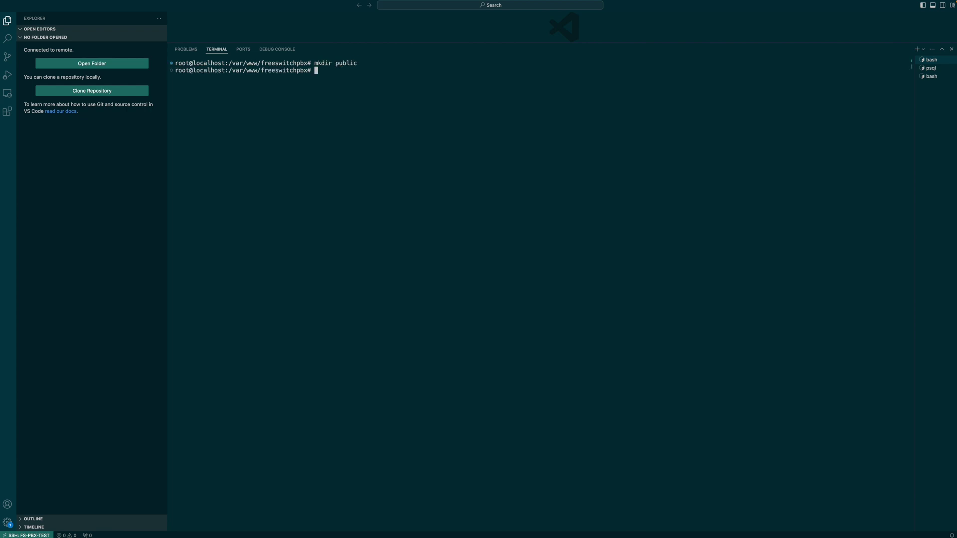
{"action": "type", "text": "mv ../fusionpbx/* public/"}
{"action": "key", "text": "Return"}
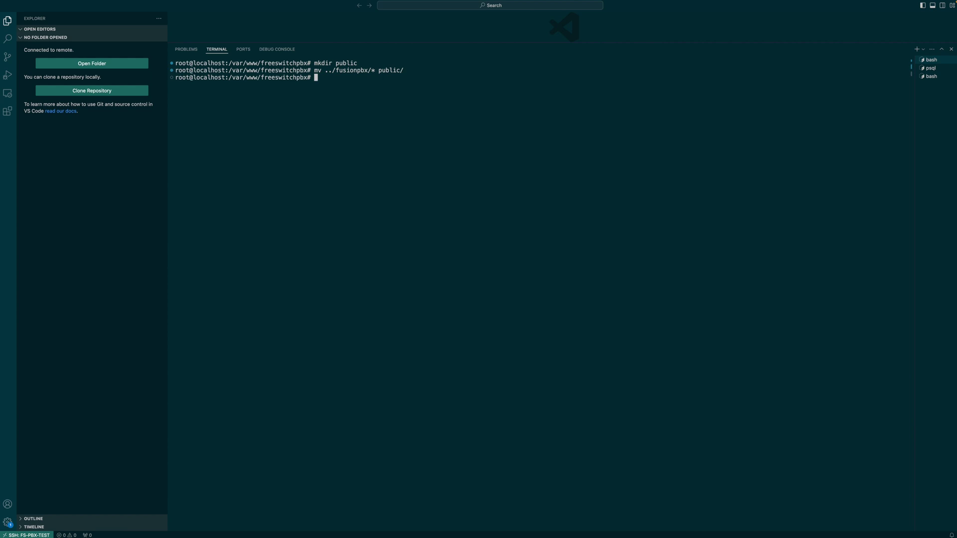
{"action": "type", "text": "ls public/"}
{"action": "key", "text": "Return"}
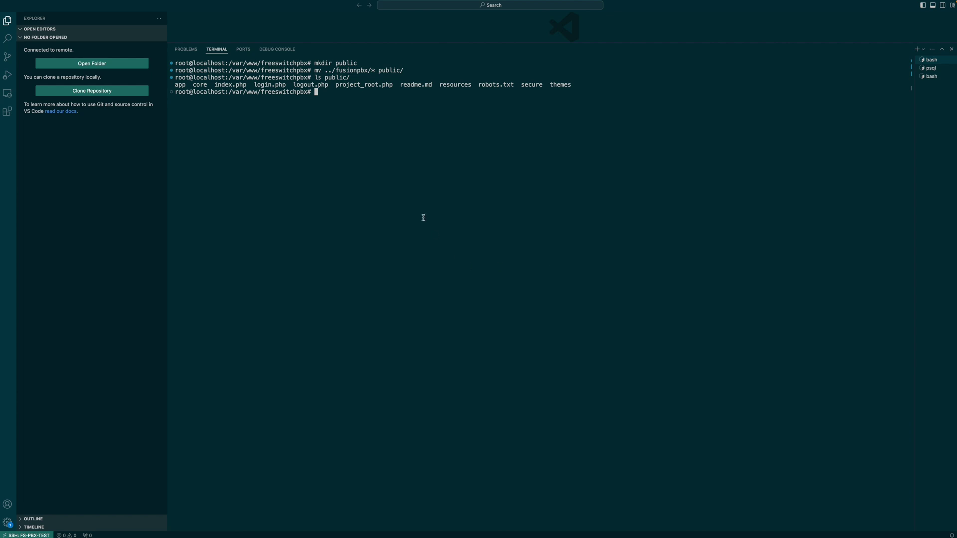
Step: Start a second bash terminal and change into the install folder
{"action": "key", "text": "ctrl+shift+grave"}
{"action": "type", "text": "cd in"}
{"action": "key", "text": "Tab"}
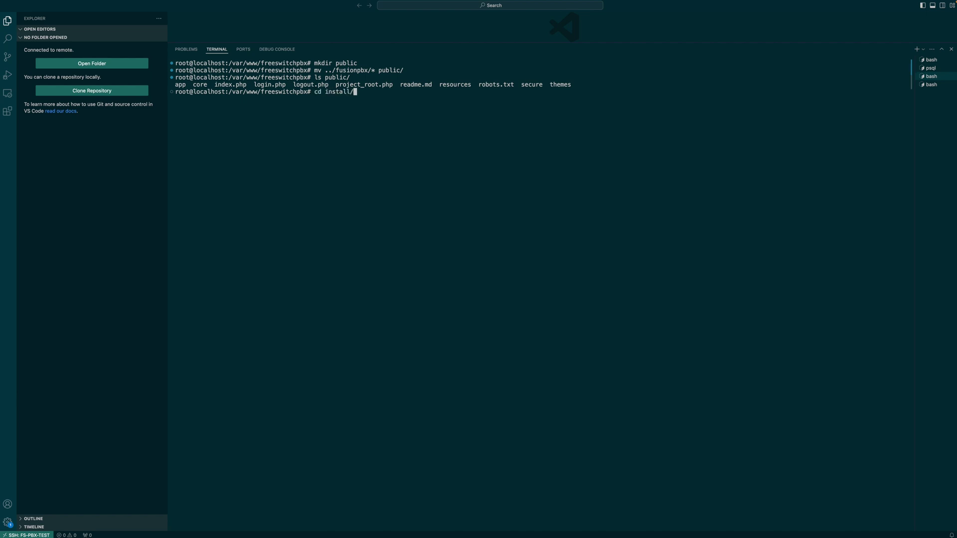
Step: Run install.sh from the install folder until FS PBX reports a successful installation
{"action": "key", "text": "Return"}
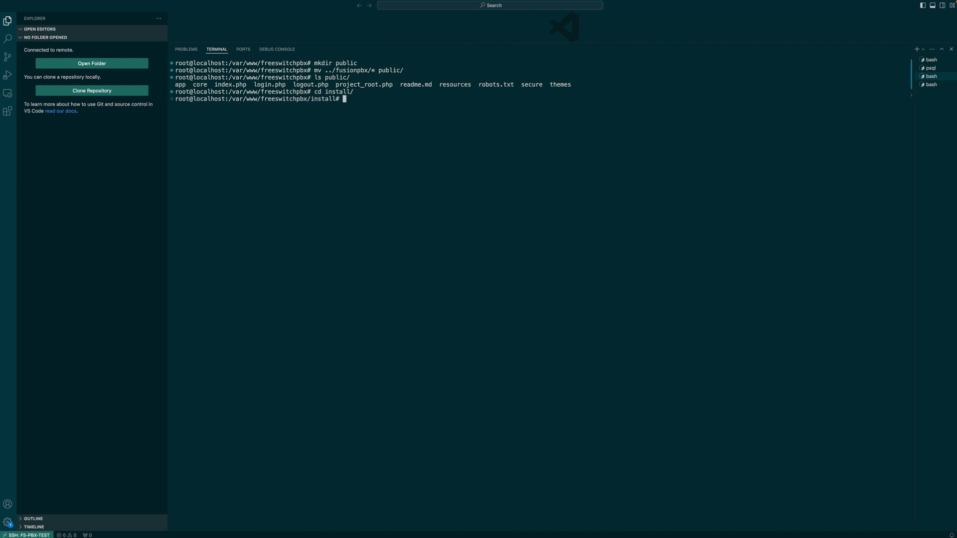
{"action": "type", "text": "sh ins"}
{"action": "key", "text": "Tab"}
{"action": "key", "text": "Return"}
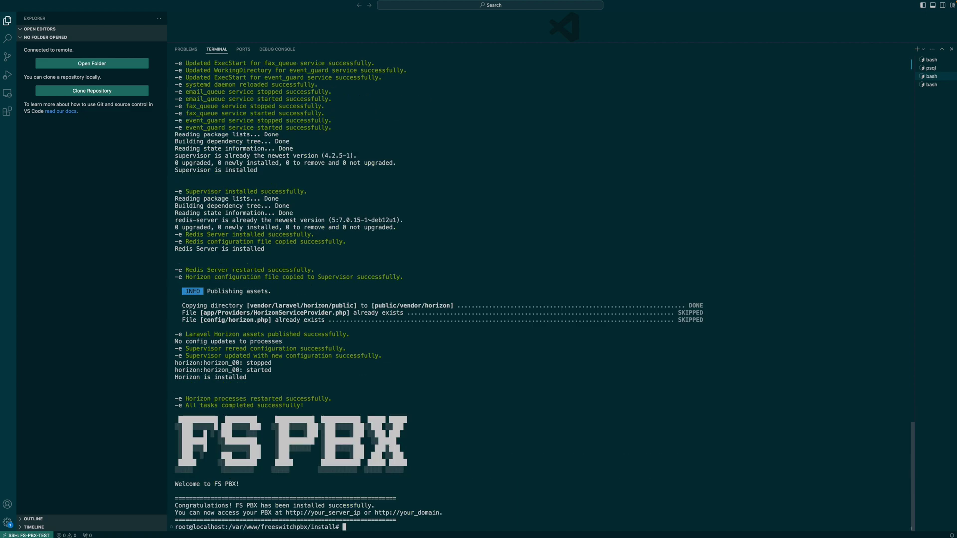
{"action": "key", "text": "Return"}
{"action": "key", "text": "Return"}
{"action": "key", "text": "Return"}
{"action": "key", "text": "Return"}
{"action": "key", "text": "Return"}
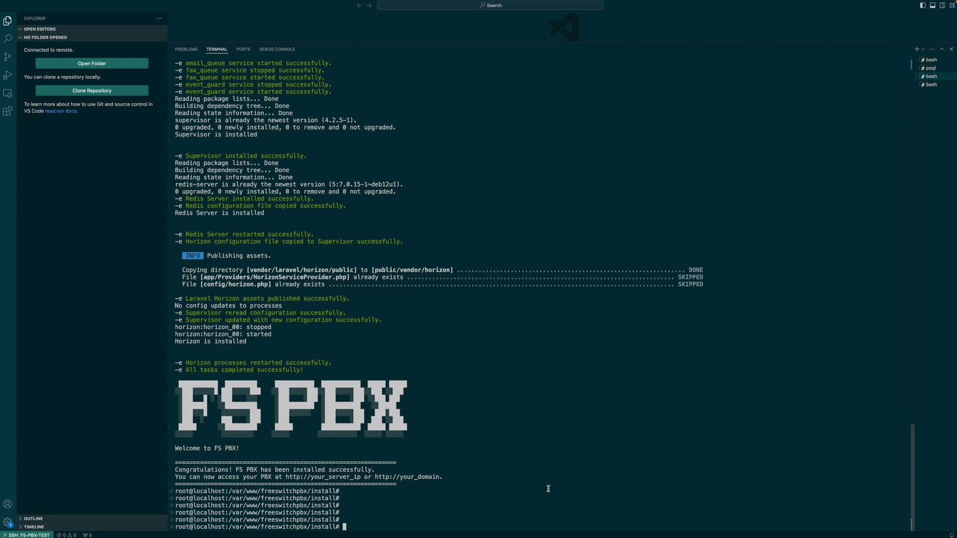
Step: Return to /var/www/freeswitchpbx, run php artisan migrate, then enter php artisan app:update
{"action": "type", "text": "clear"}
{"action": "key", "text": "Return"}
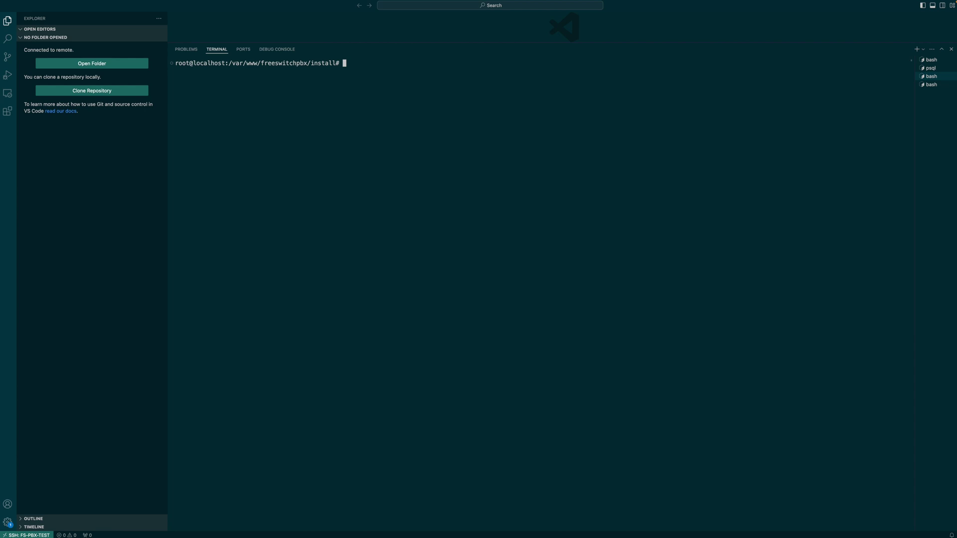
{"action": "type", "text": "cd .."}
{"action": "key", "text": "Return"}
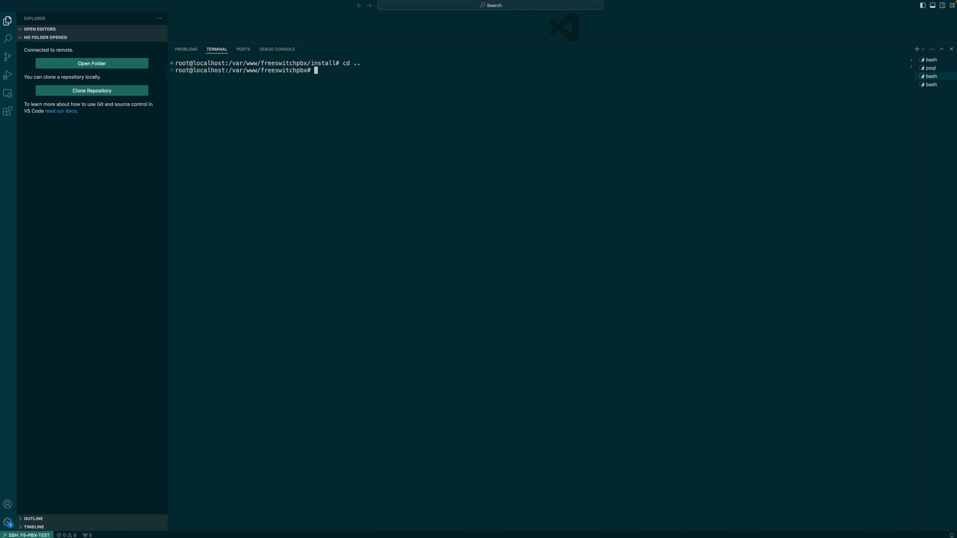
{"action": "type", "text": "php artisan migrate"}
{"action": "key", "text": "Return"}
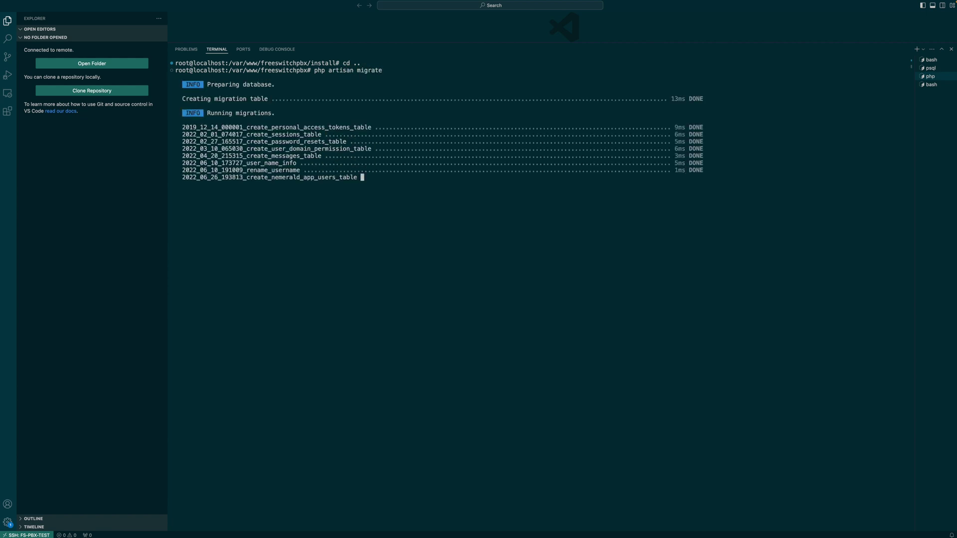
{"action": "key", "text": "ctrl+l"}
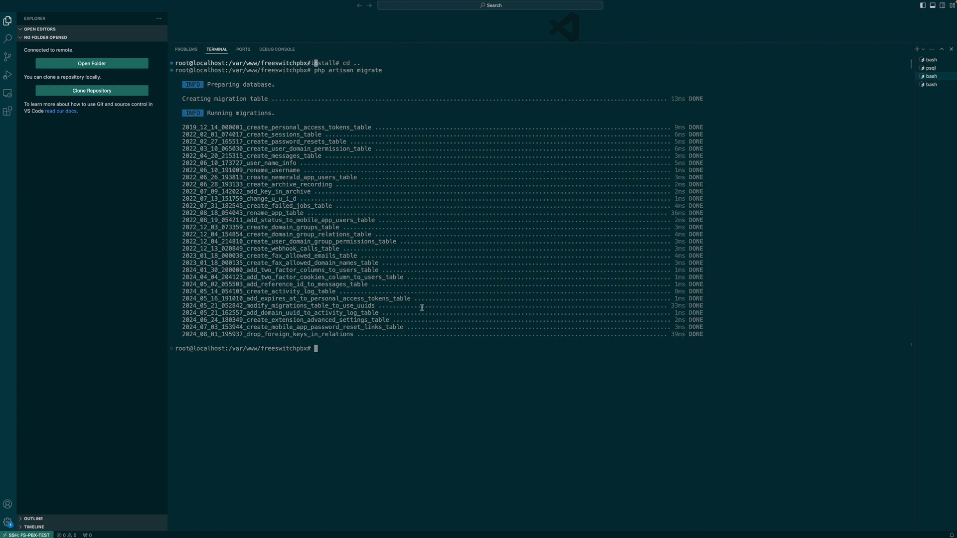
{"action": "type", "text": "php artisan app:update"}
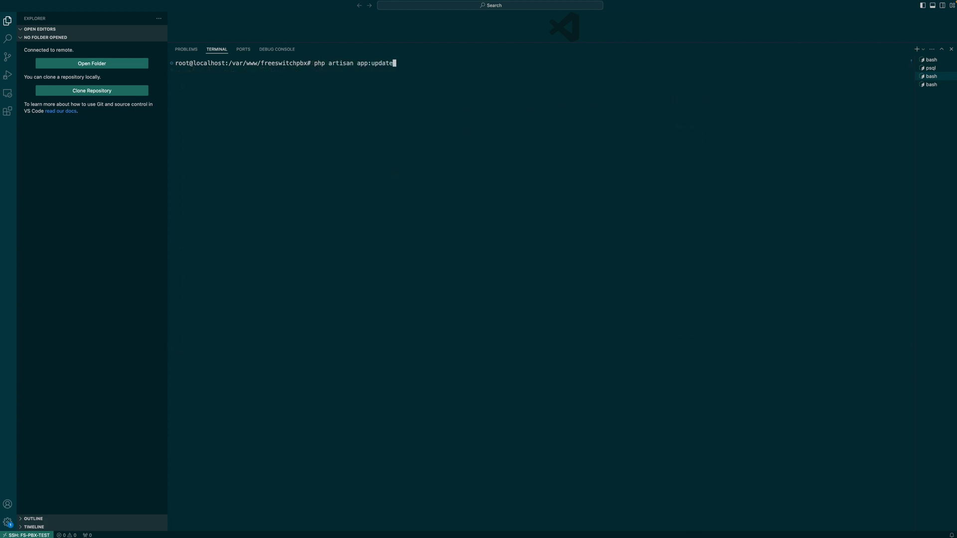
Step: Run php artisan app:update, clear the terminal, and open the project's .env file
{"action": "key", "text": "Return"}
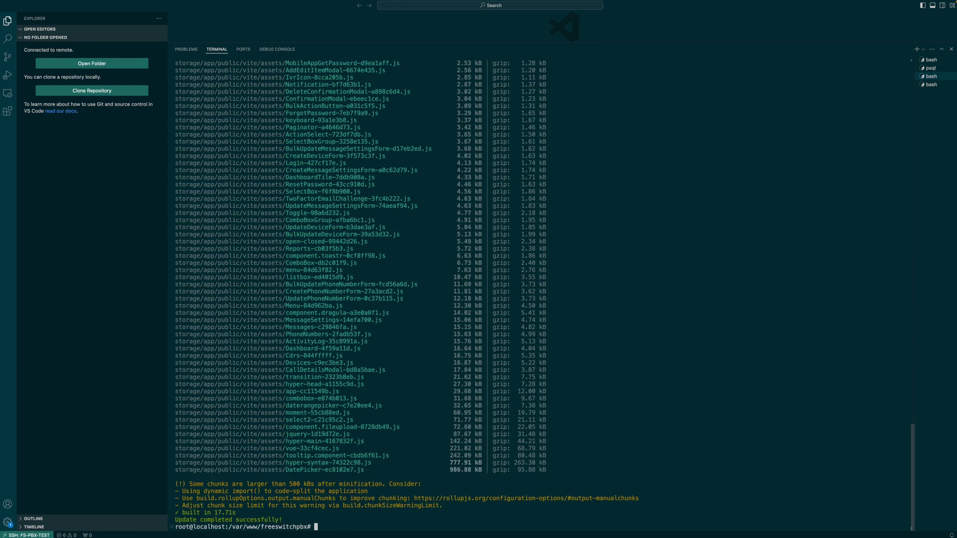
{"action": "type", "text": "clear"}
{"action": "key", "text": "Return"}
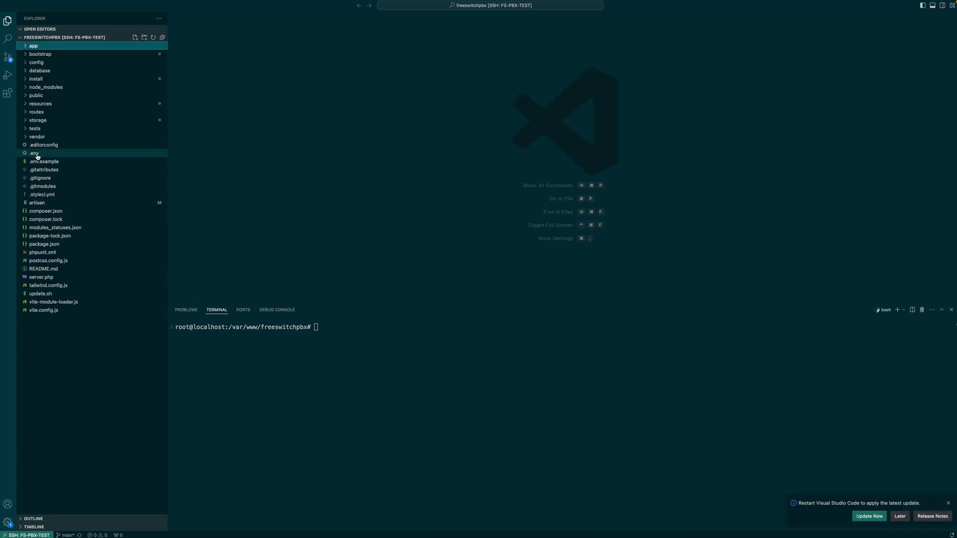
{"action": "left_click", "coordinate": [34, 153]}
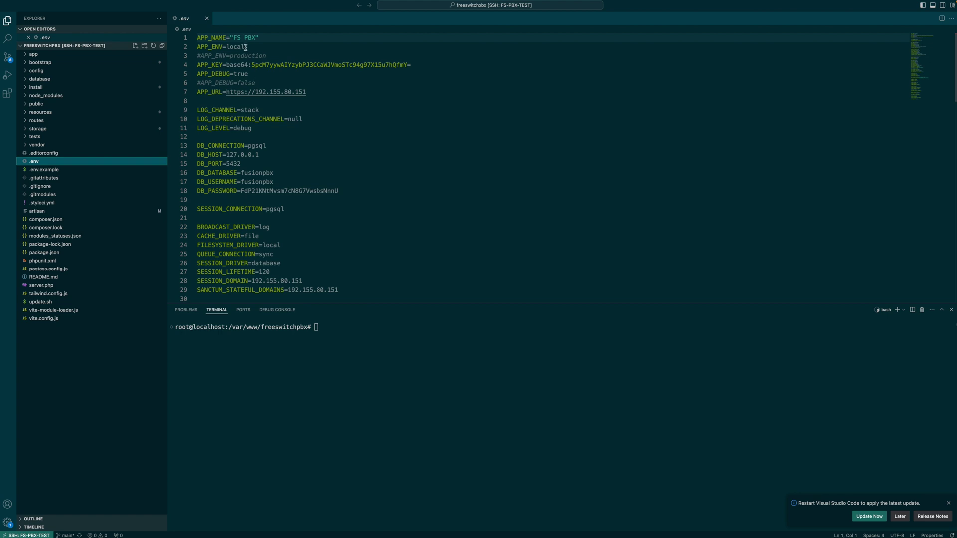
Step: Review the APP_ENV=local, APP_DEBUG=true and APP_URL settings in .env
{"action": "left_click_drag", "start_coordinate": [246, 48], "coordinate": [197, 47]}
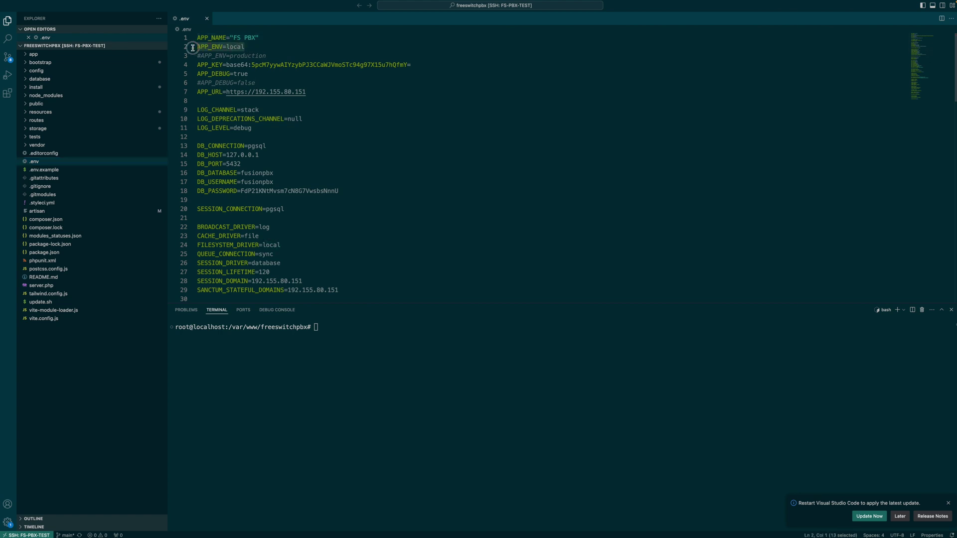
{"action": "double_click", "coordinate": [250, 56]}
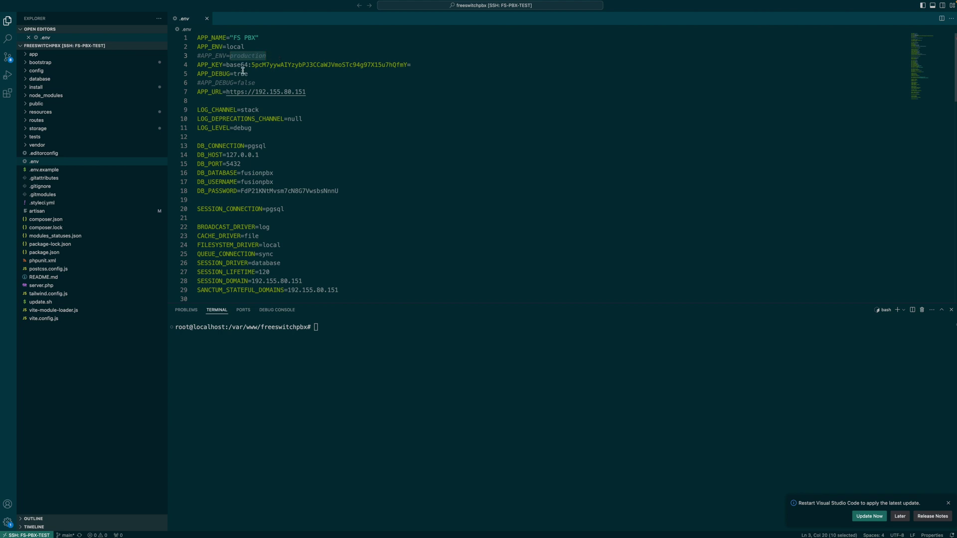
{"action": "left_click_drag", "start_coordinate": [211, 74], "coordinate": [249, 74]}
{"action": "left_click", "coordinate": [266, 82]}
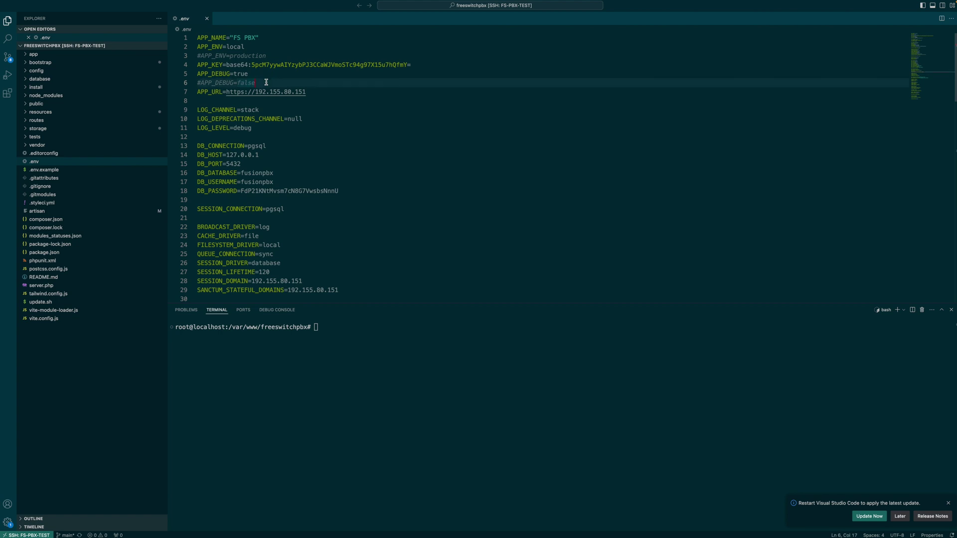
{"action": "mouse_move", "coordinate": [306, 91]}
{"action": "left_mouse_down"}
{"action": "mouse_move", "coordinate": [196, 92]}
{"action": "mouse_move", "coordinate": [305, 91]}
{"action": "left_mouse_up"}
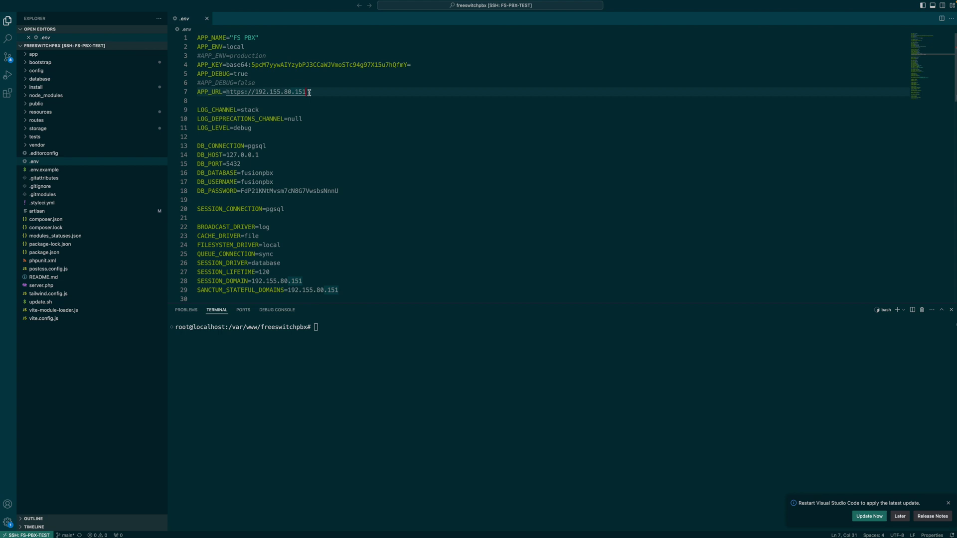
Step: Check the SANCTUM_STATEFUL_DOMAINS server IP and database credentials, then scroll to the MAIL_ settings
{"action": "scroll", "coordinate": [319, 214], "scroll_direction": "down", "scroll_amount": 3}
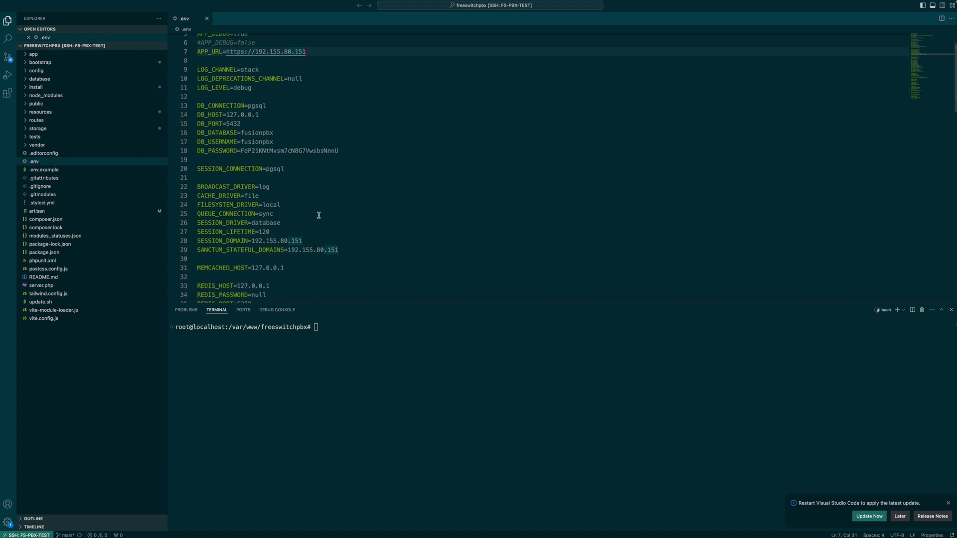
{"action": "left_click", "coordinate": [294, 240]}
{"action": "left_click_drag", "start_coordinate": [294, 240], "coordinate": [332, 240]}
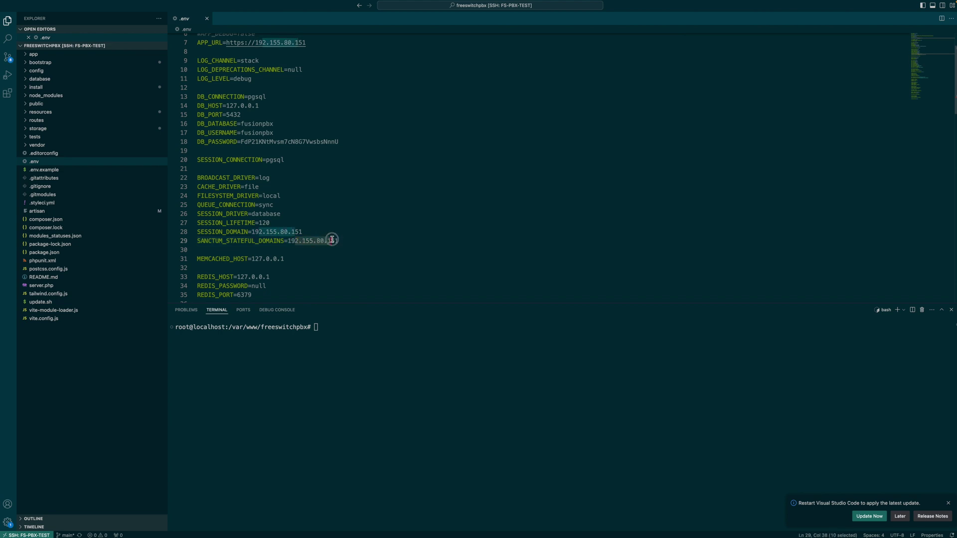
{"action": "left_click", "coordinate": [339, 240]}
{"action": "scroll", "coordinate": [319, 224], "scroll_direction": "up", "scroll_amount": 2}
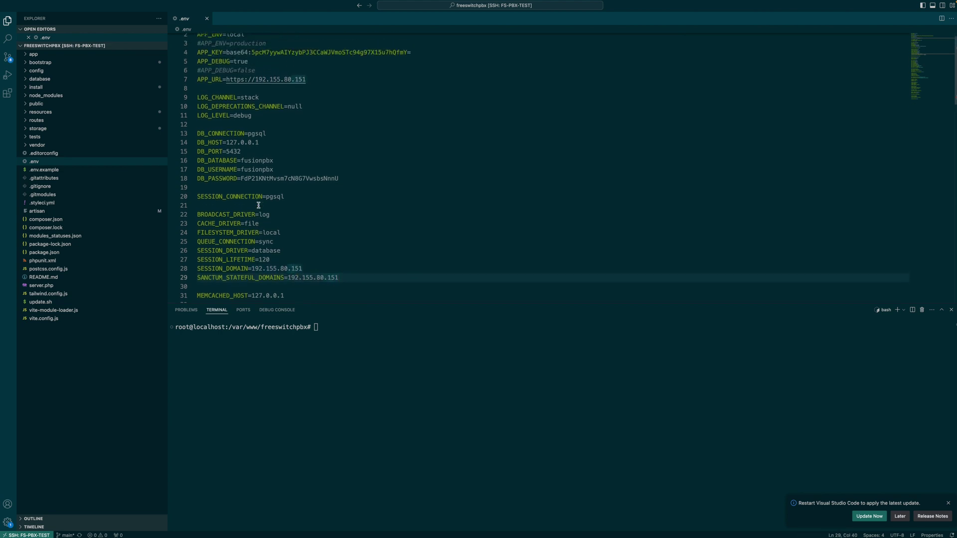
{"action": "left_click_drag", "start_coordinate": [200, 163], "coordinate": [338, 182]}
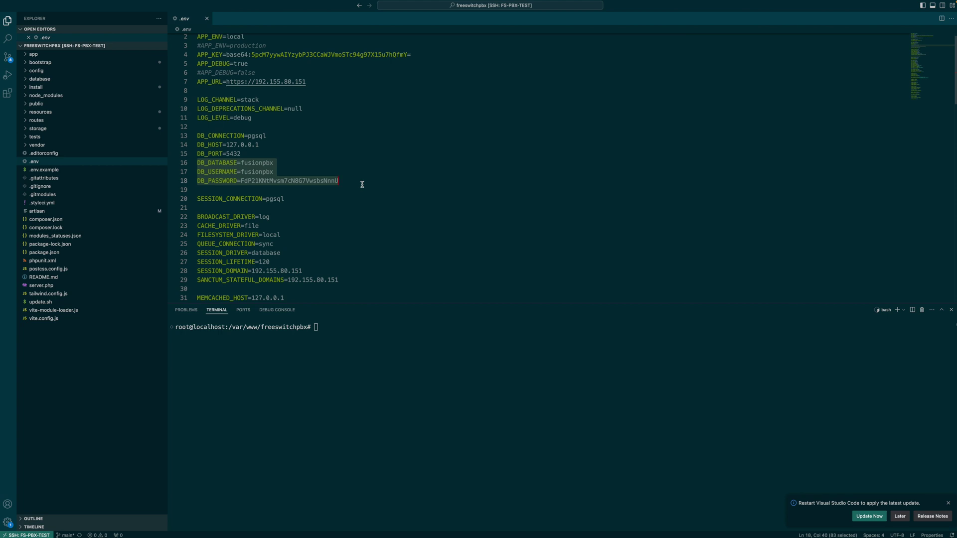
{"action": "left_click", "coordinate": [345, 181]}
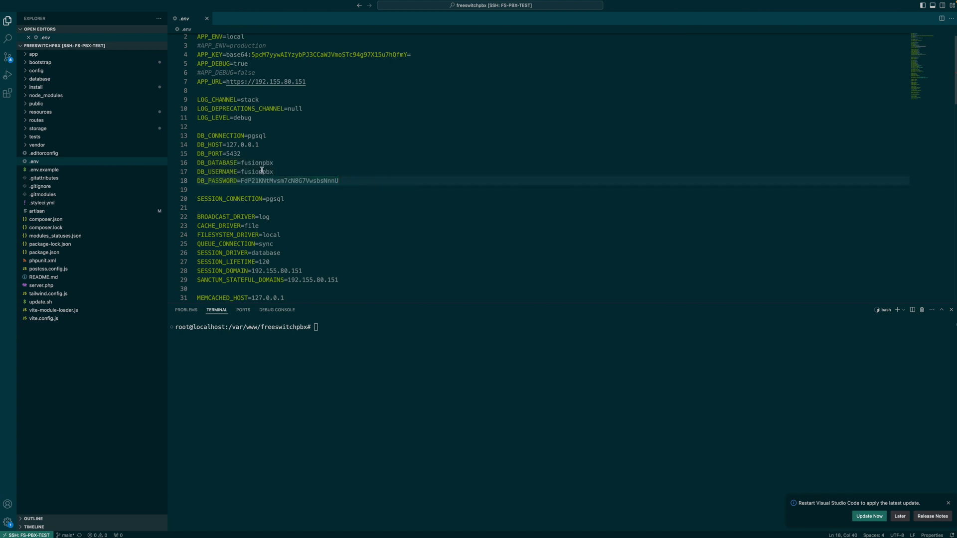
{"action": "scroll", "coordinate": [363, 232], "scroll_direction": "down", "scroll_amount": 5}
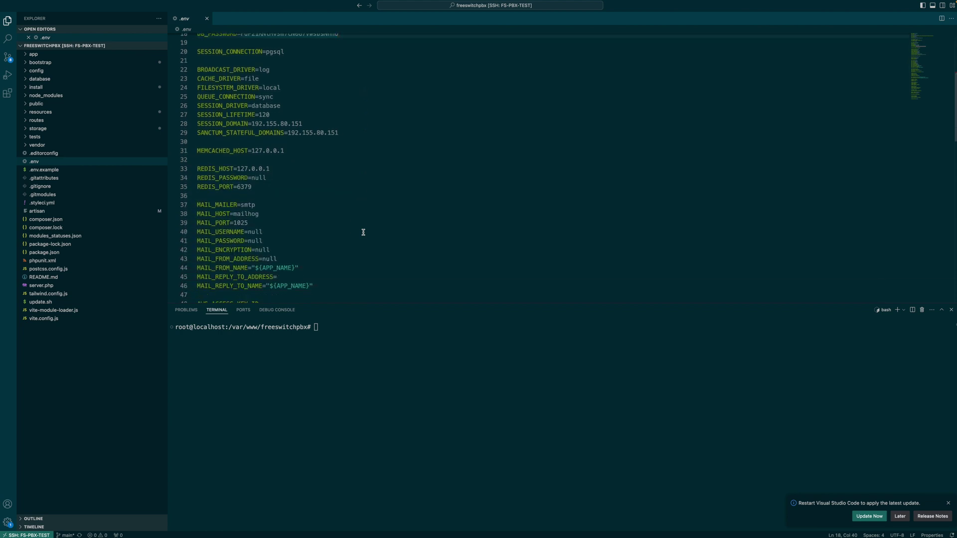
{"action": "scroll", "coordinate": [364, 233], "scroll_direction": "down", "scroll_amount": 1}
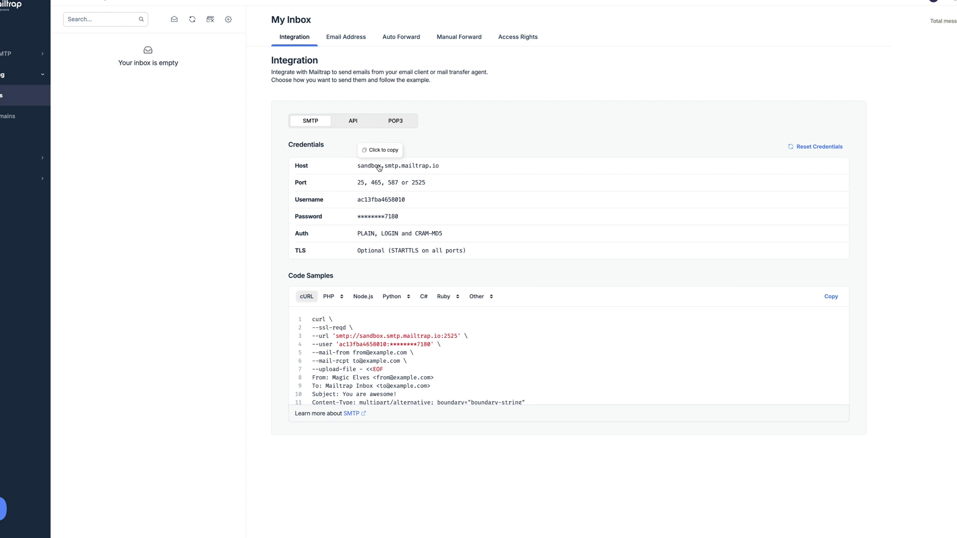
Step: Set MAIL_HOST to the Mailtrap sandbox host, port 2025, and fill in the Mailtrap username and password
{"action": "left_click", "coordinate": [379, 168]}
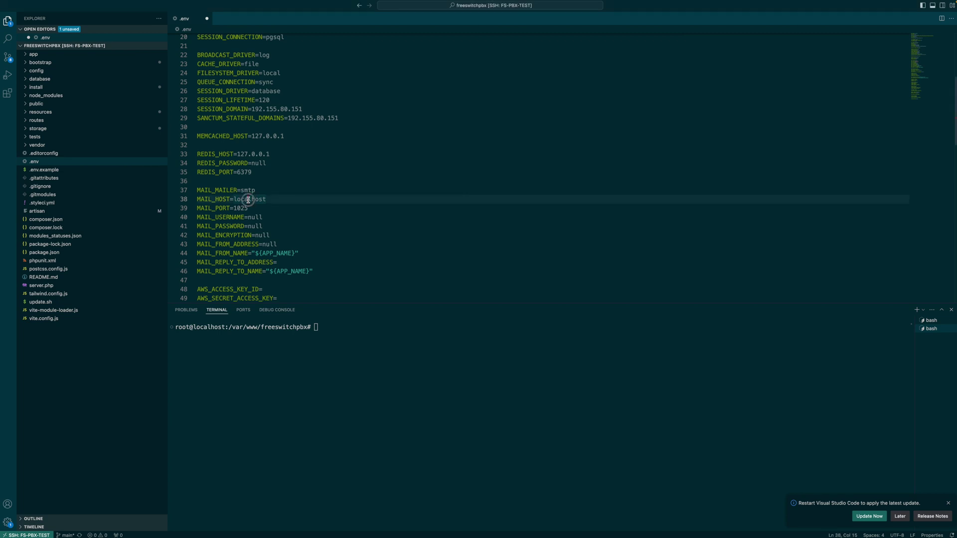
{"action": "type", "text": "sandbox.smtp.mailtrap.io"}
{"action": "double_click", "coordinate": [240, 207]}
{"action": "type", "text": "2025"}
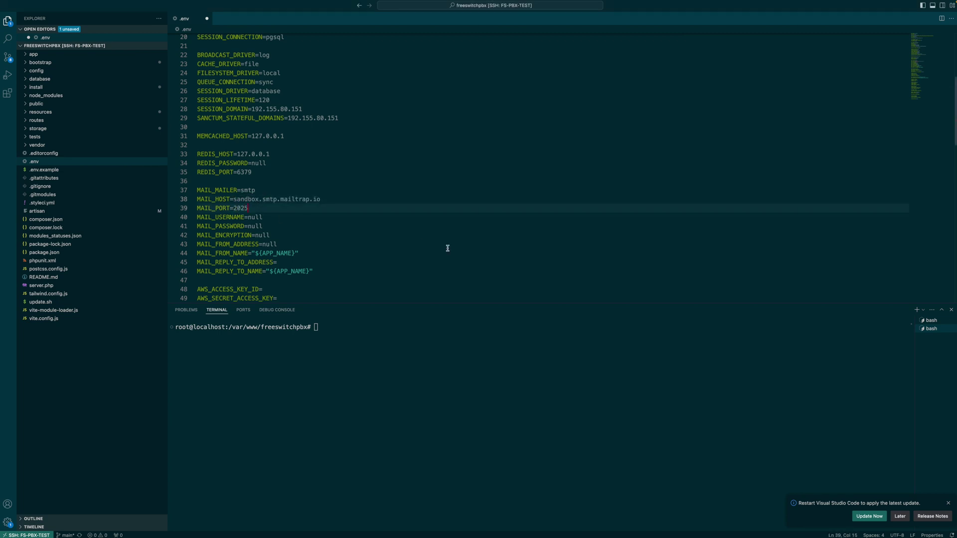
{"action": "double_click", "coordinate": [256, 218]}
{"action": "type", "text": "ac13fba4658010"}
{"action": "double_click", "coordinate": [256, 226]}
{"action": "type", "text": "your password"}
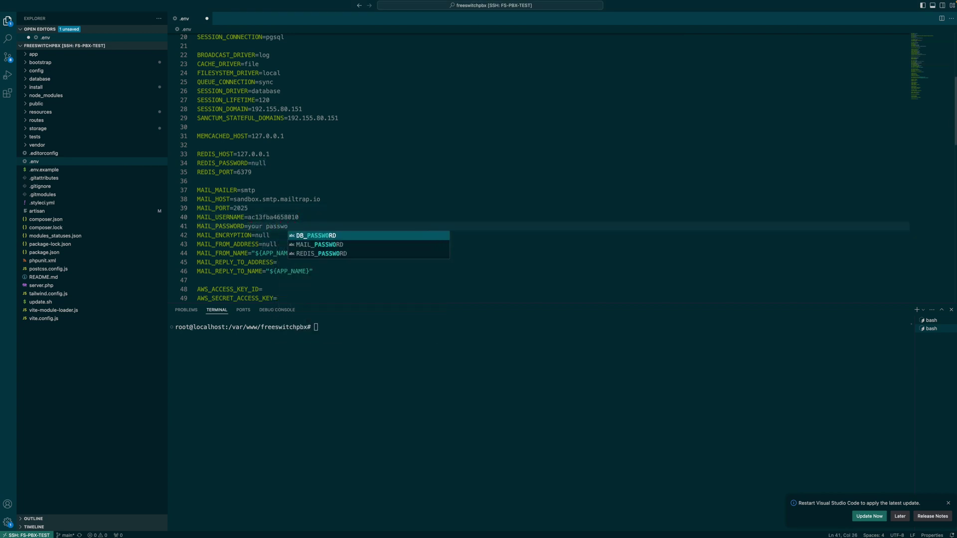
{"action": "left_click", "coordinate": [256, 245]}
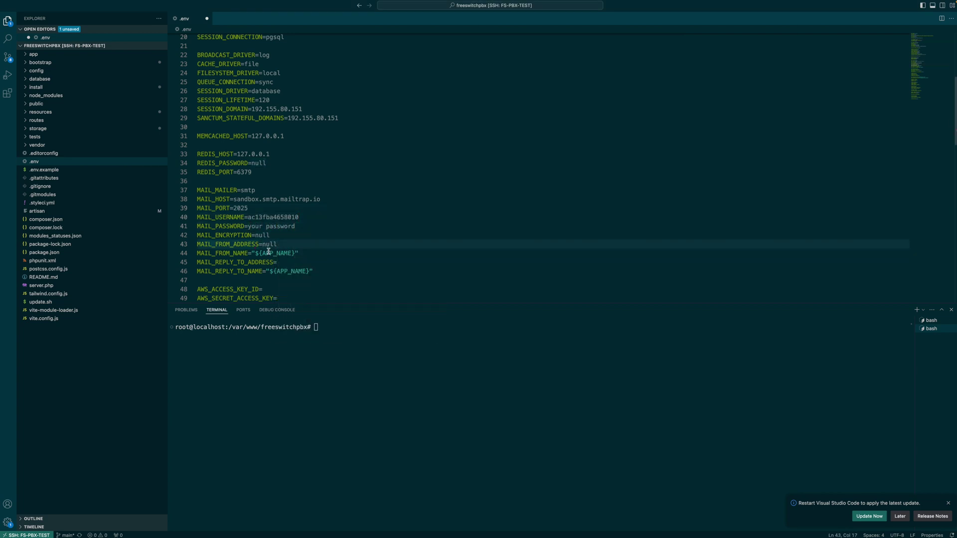
{"action": "left_click", "coordinate": [277, 244]}
{"action": "key", "text": "BackSpace"}
{"action": "key", "text": "BackSpace"}
{"action": "type", "text": "test@mail.com"}
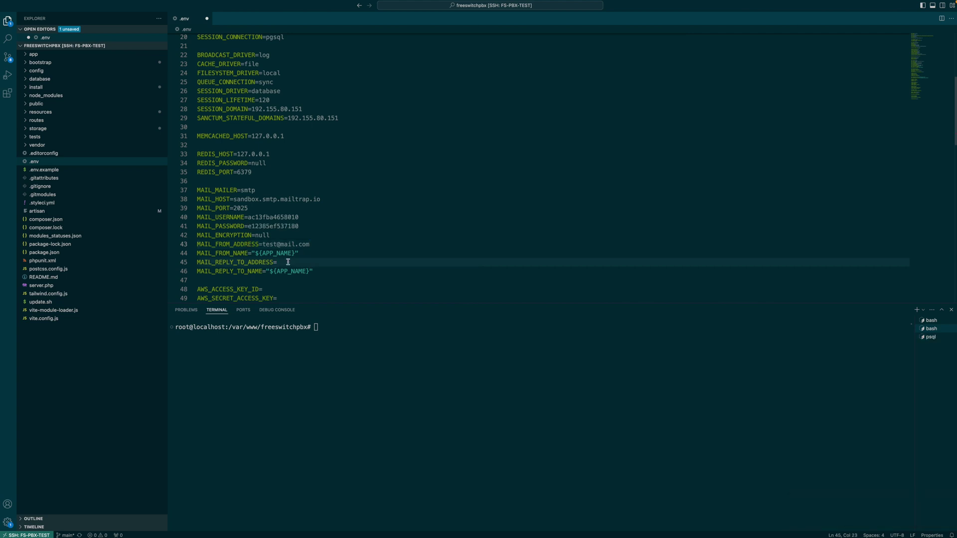
{"action": "type", "text": "test@mao"}
{"action": "key", "text": "BackSpace"}
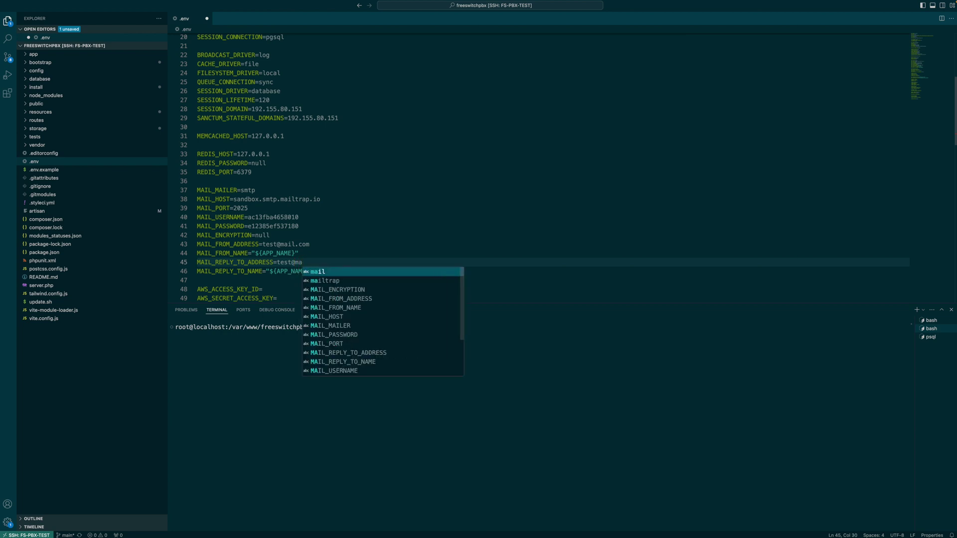
{"action": "type", "text": "il.com"}
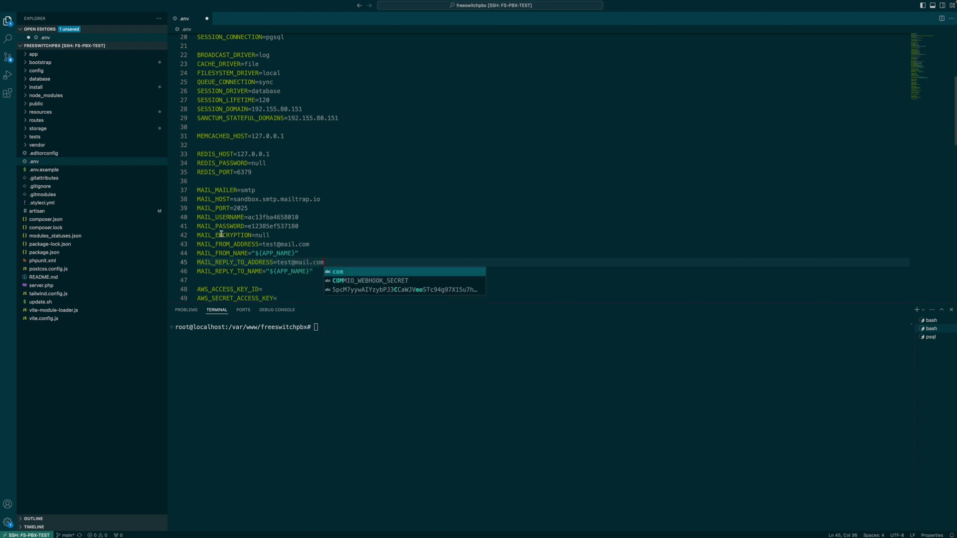
Step: Correct MAIL_PORT to 2525, save .env, and run php artisan app:update in the terminal
{"action": "left_click", "coordinate": [240, 209]}
{"action": "key", "text": "BackSpace"}
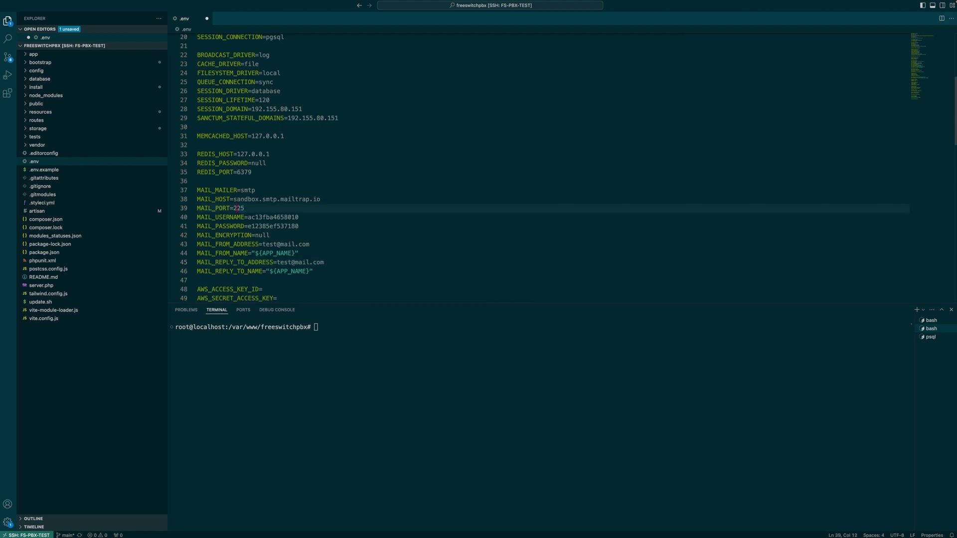
{"action": "type", "text": "5"}
{"action": "key", "text": "super+s"}
{"action": "left_click", "coordinate": [207, 19]}
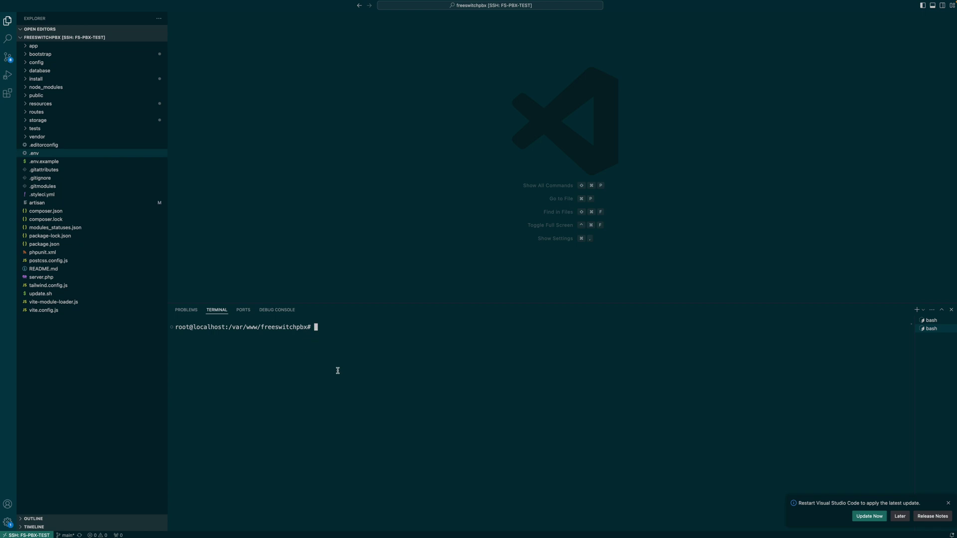
{"action": "type", "text": "php artisan app:update"}
{"action": "key", "text": "Return"}
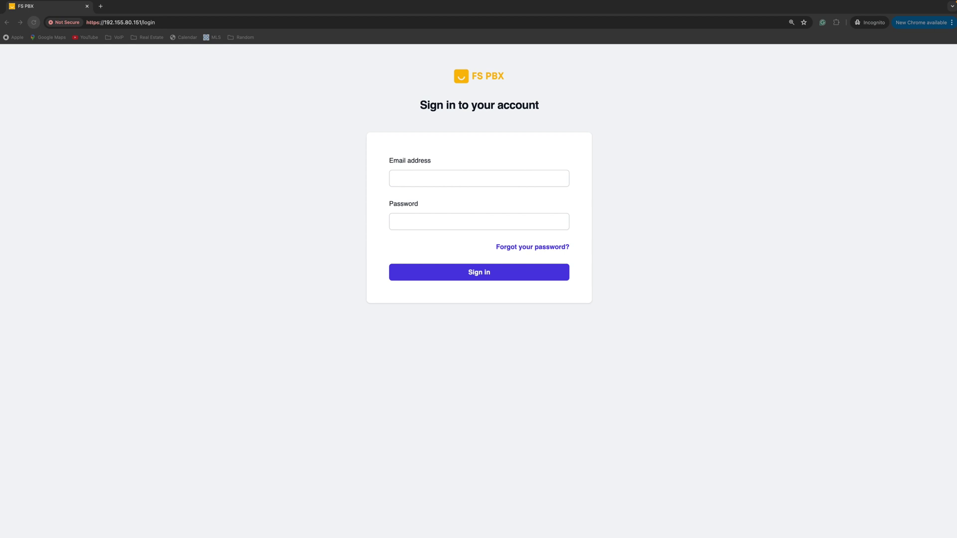
Step: Sign in to FS PBX with the saved email address and account password
{"action": "left_click", "coordinate": [457, 177]}
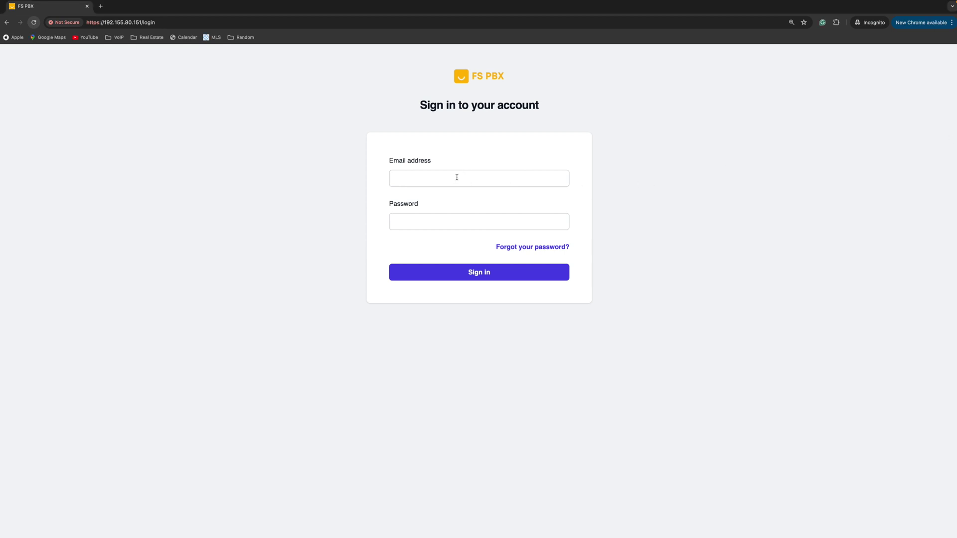
{"action": "key", "text": "super+v"}
{"action": "key", "text": "super+Tab"}
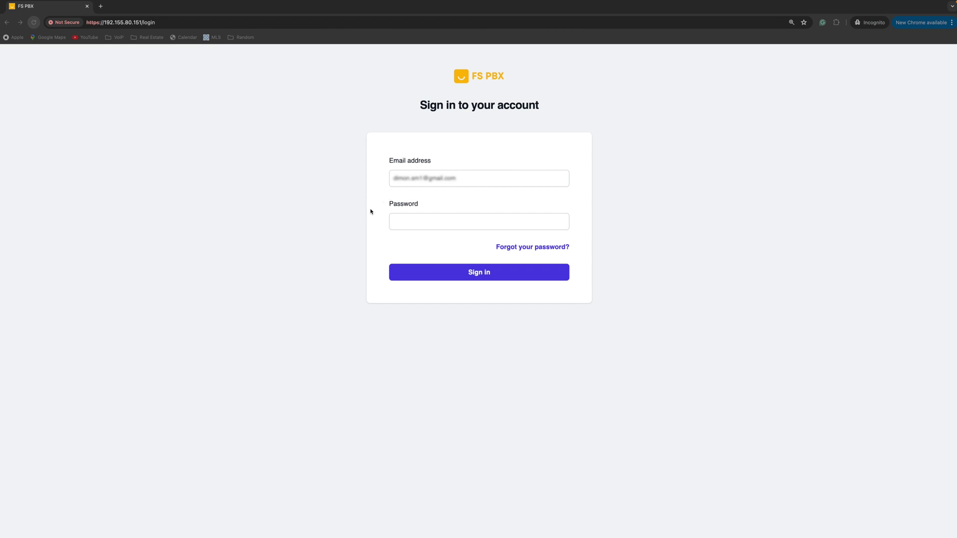
{"action": "key", "text": "super+Tab"}
{"action": "left_click", "coordinate": [403, 220]}
{"action": "key", "text": "super+v"}
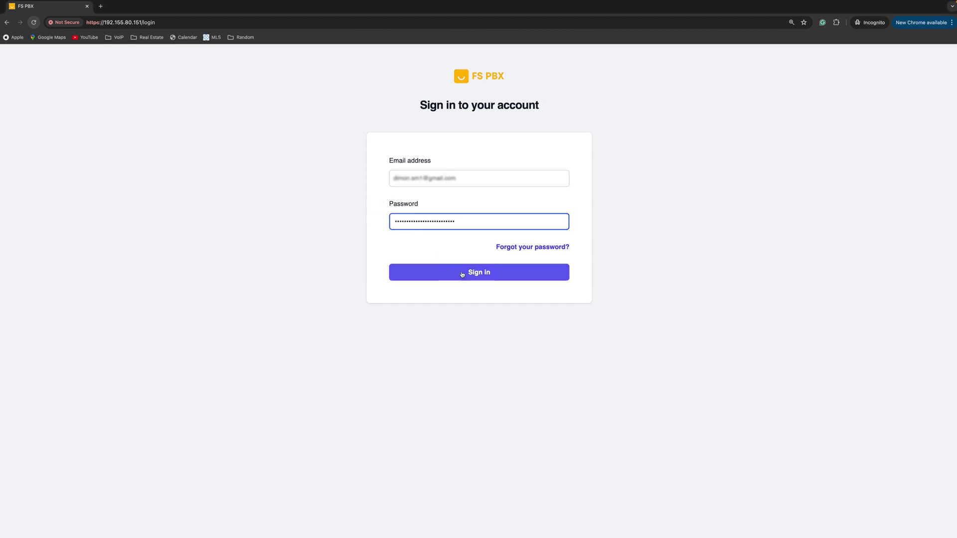
{"action": "left_click", "coordinate": [462, 273]}
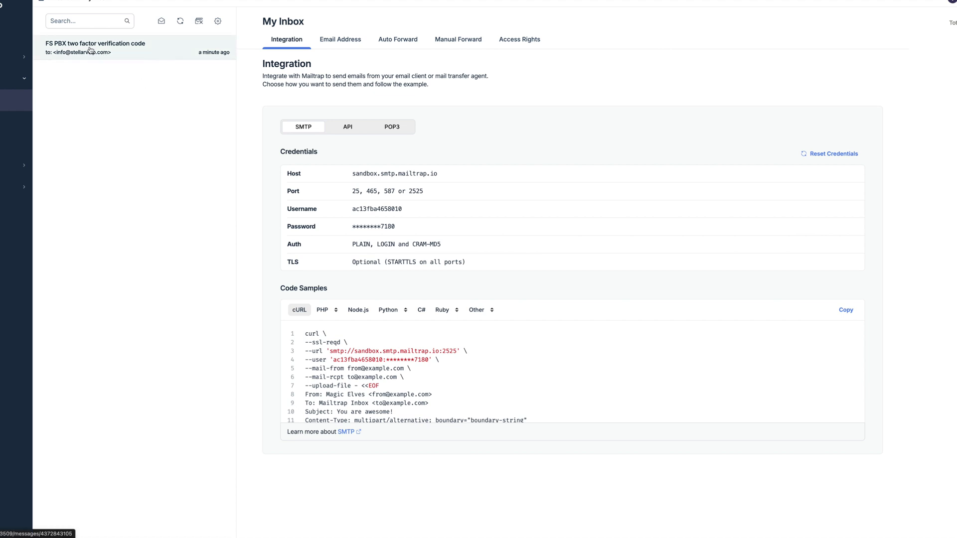
Step: Copy the two-factor code from the Mailtrap verification email and verify it
{"action": "left_click", "coordinate": [107, 51]}
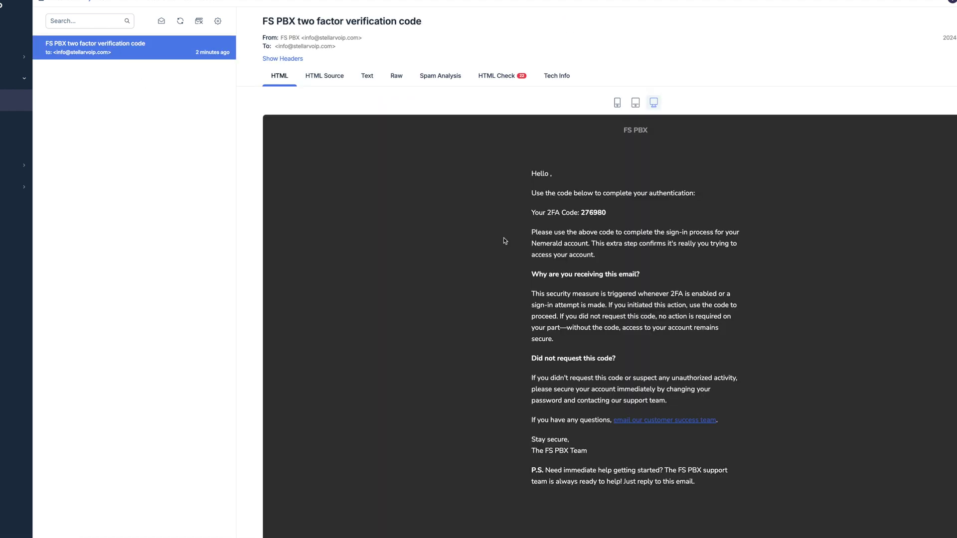
{"action": "double_click", "coordinate": [593, 212]}
{"action": "right_click", "coordinate": [597, 213]}
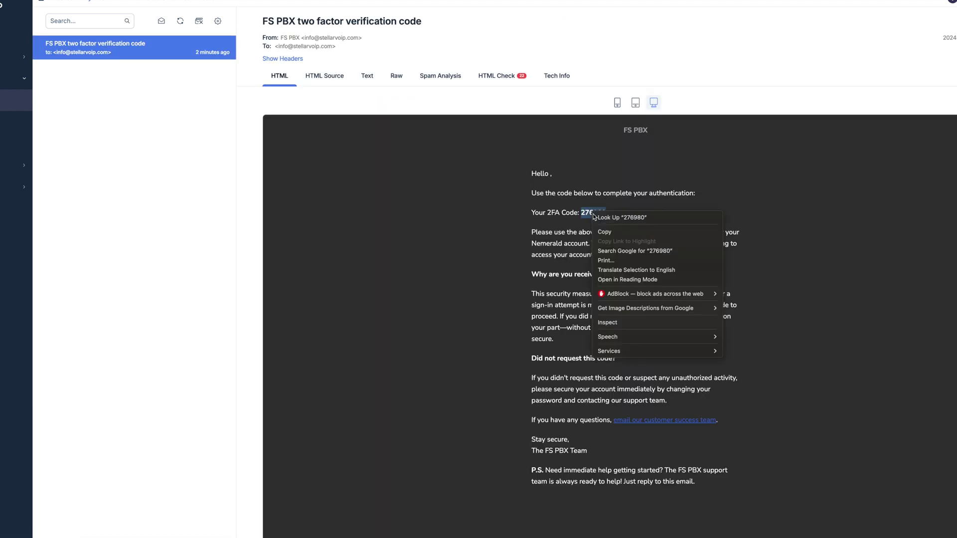
{"action": "left_click", "coordinate": [610, 232]}
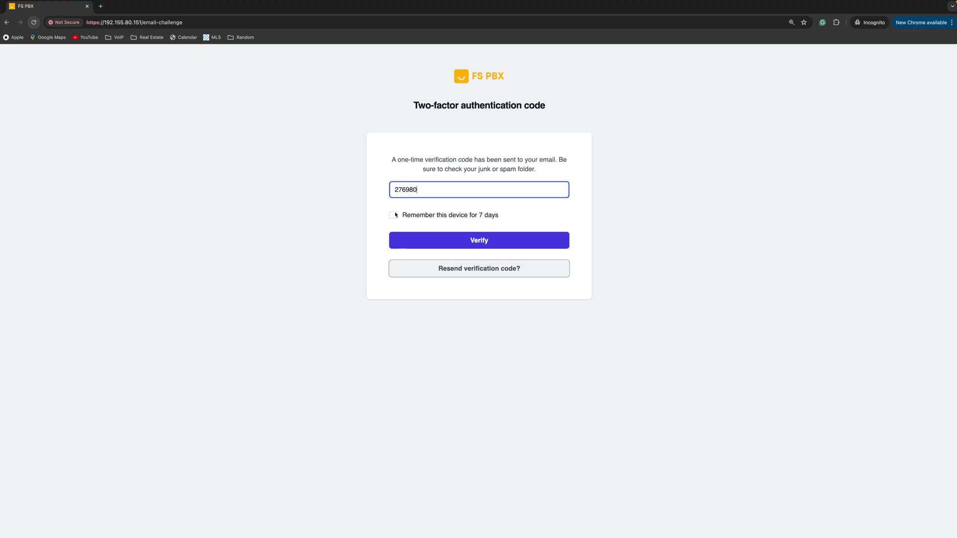
{"action": "left_click", "coordinate": [445, 243]}
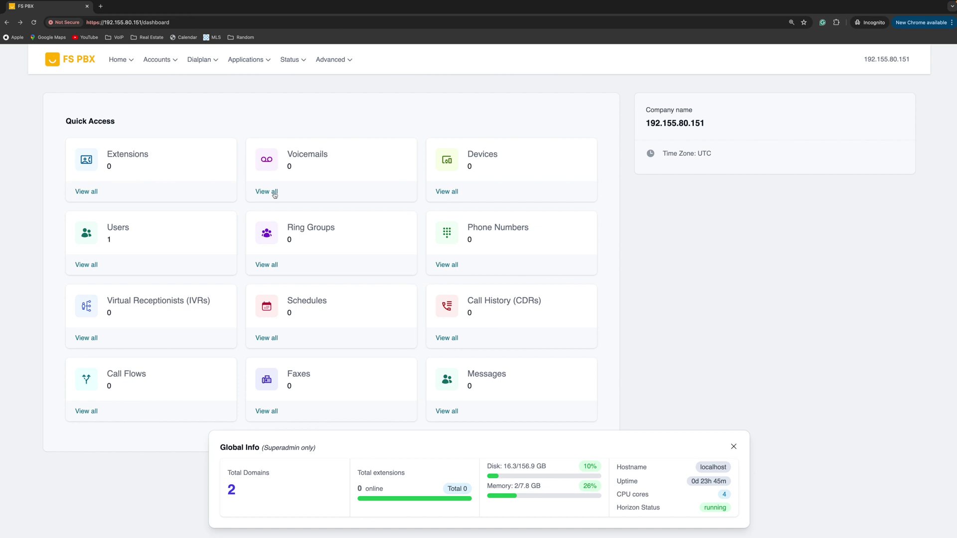
Step: Compare Extensions opened from Accounts and from the dashboard card, inspecting the extensions URL
{"action": "left_click", "coordinate": [159, 60]}
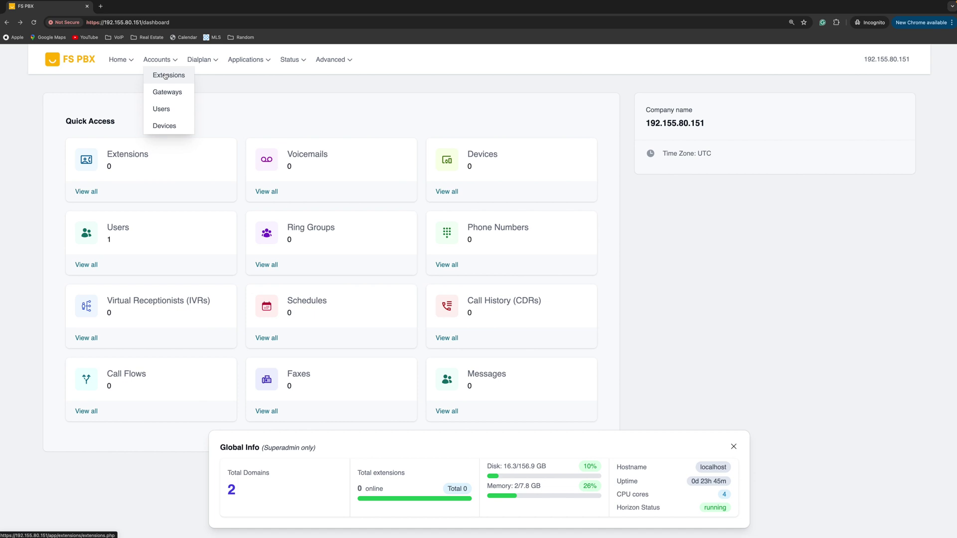
{"action": "left_click", "coordinate": [165, 75]}
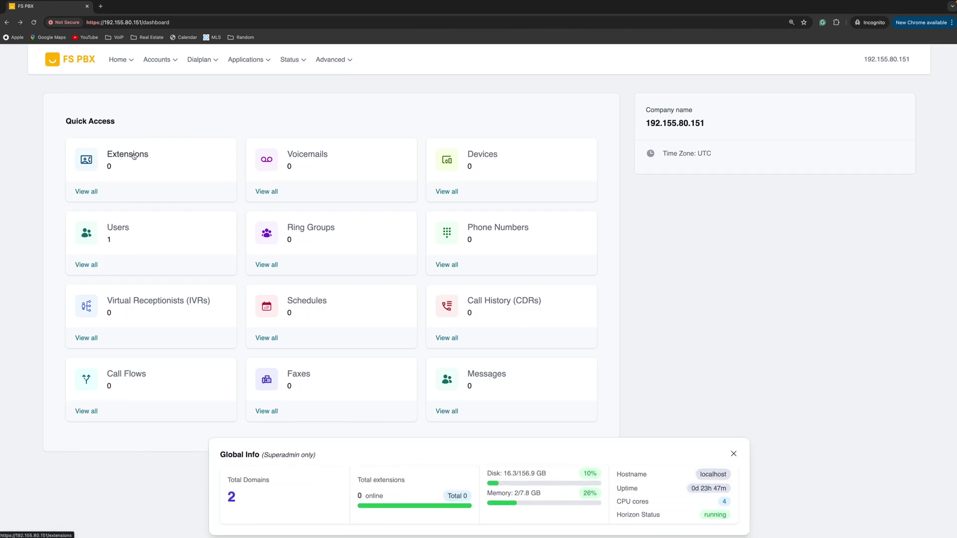
{"action": "left_click", "coordinate": [133, 158]}
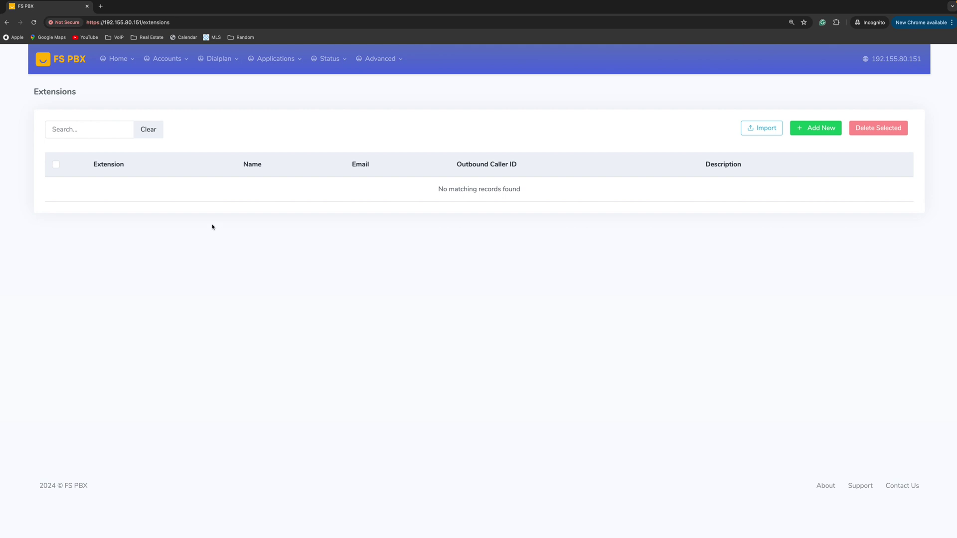
{"action": "scroll", "coordinate": [212, 227], "scroll_direction": "left", "scroll_amount": 5}
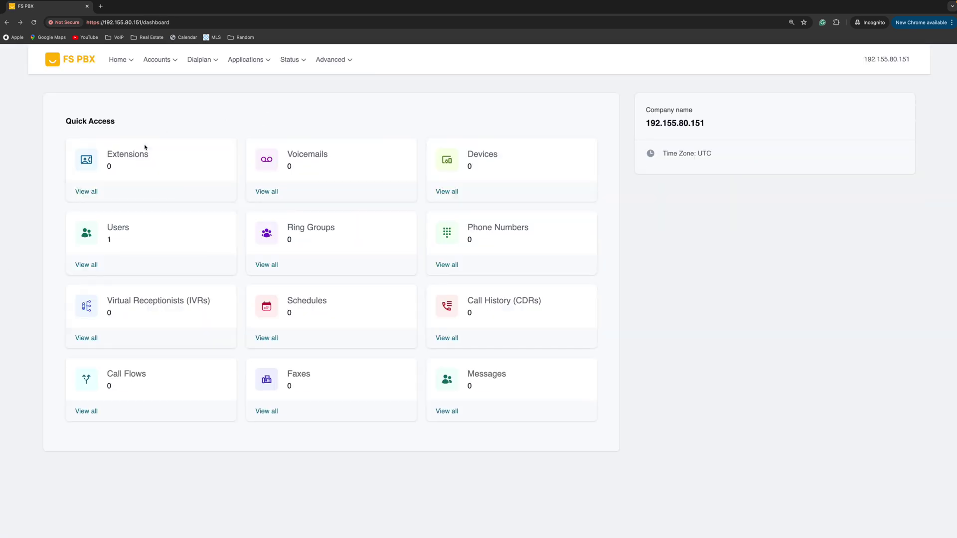
{"action": "left_click", "coordinate": [144, 150]}
{"action": "left_click", "coordinate": [180, 23]}
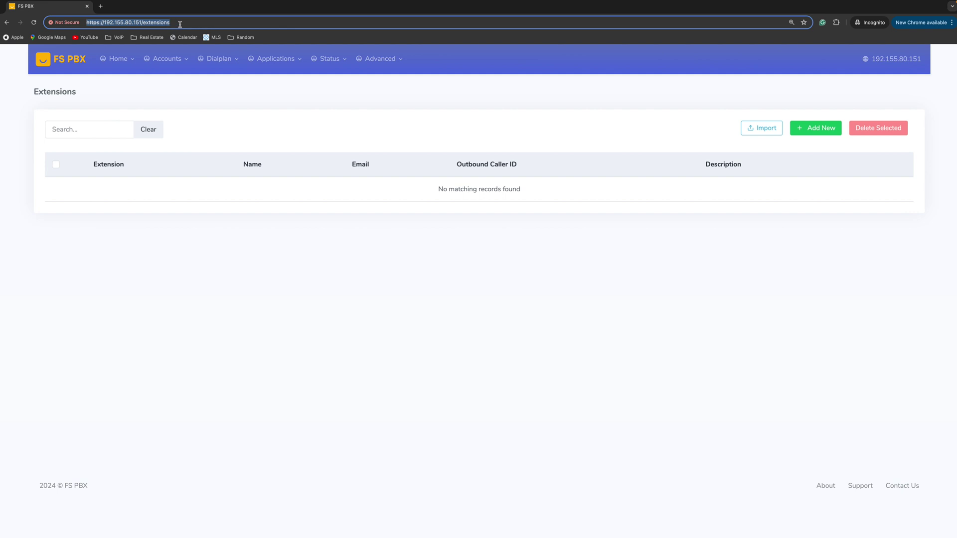
{"action": "left_click_drag", "start_coordinate": [181, 23], "coordinate": [142, 22]}
Step: Open Advanced > Menu Manager
{"action": "mouse_move", "coordinate": [320, 60]}
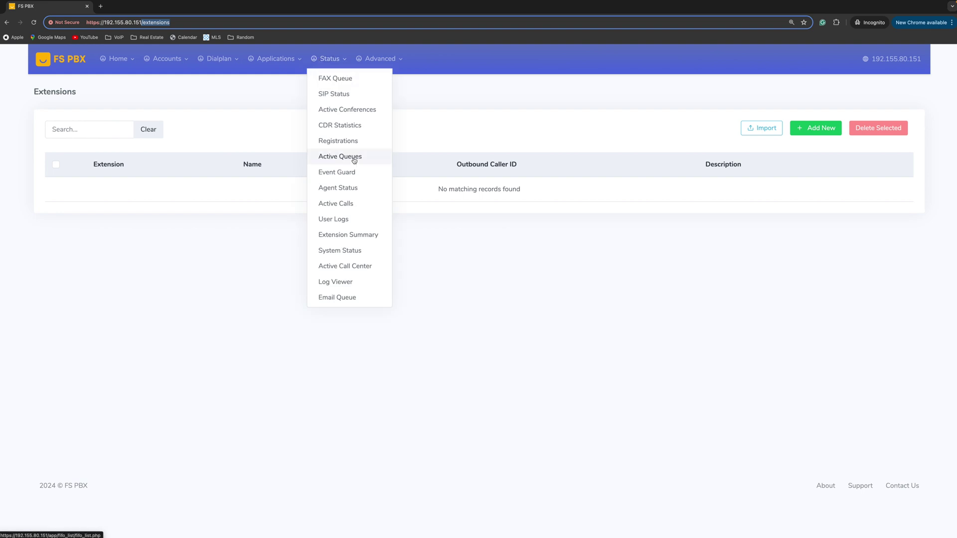
{"action": "mouse_move", "coordinate": [380, 59]}
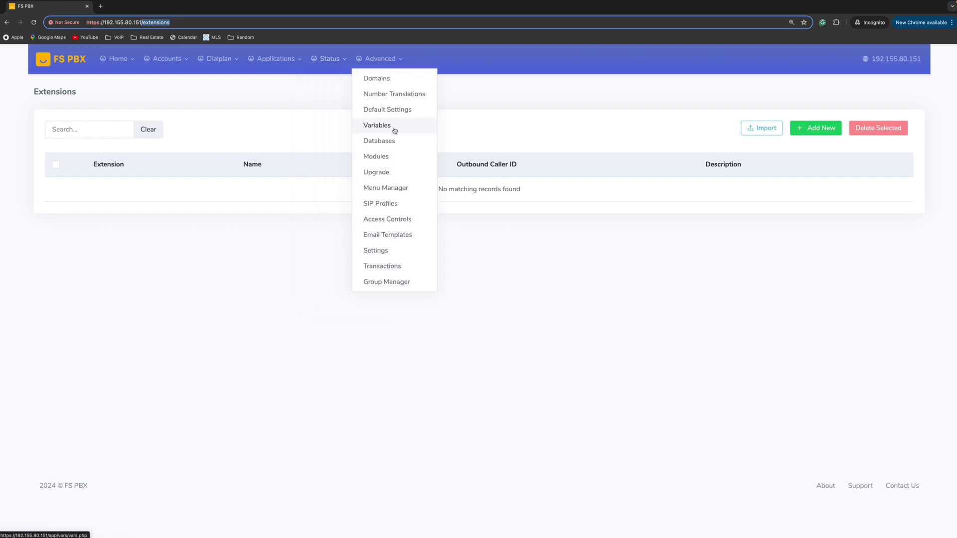
{"action": "left_click", "coordinate": [392, 186]}
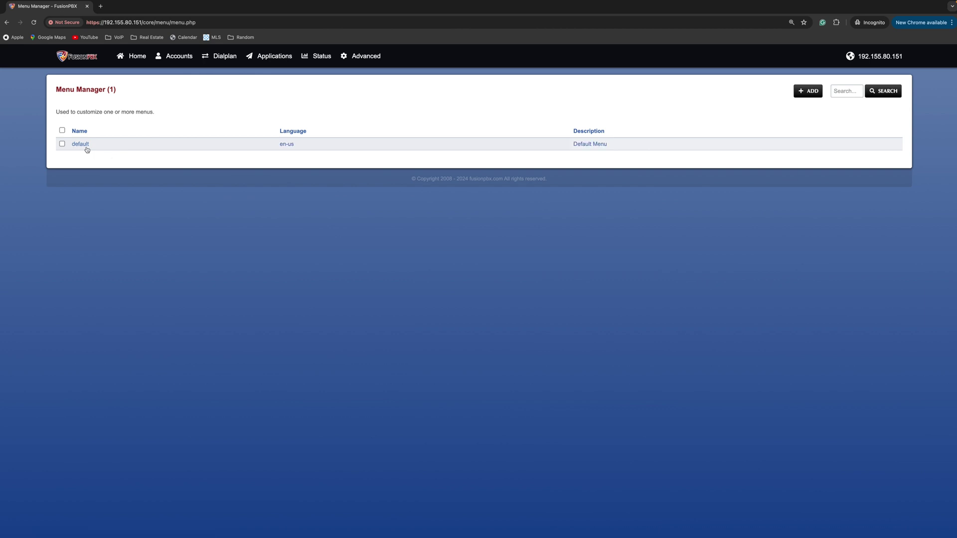
Step: Change the default menu's Extensions link to /extensions, save it, and return to the dashboard
{"action": "left_click", "coordinate": [87, 148]}
{"action": "scroll", "coordinate": [122, 322], "scroll_direction": "down", "scroll_amount": 1}
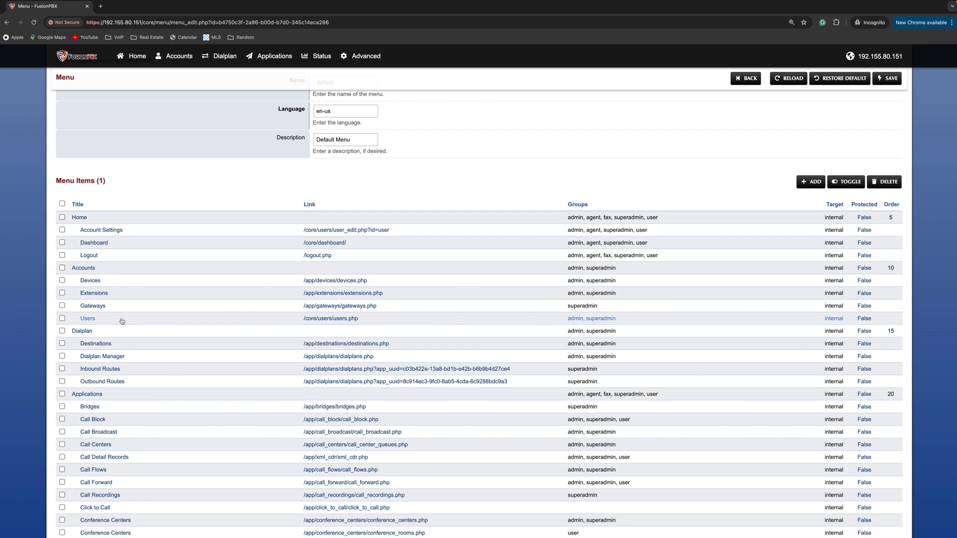
{"action": "left_click", "coordinate": [93, 294]}
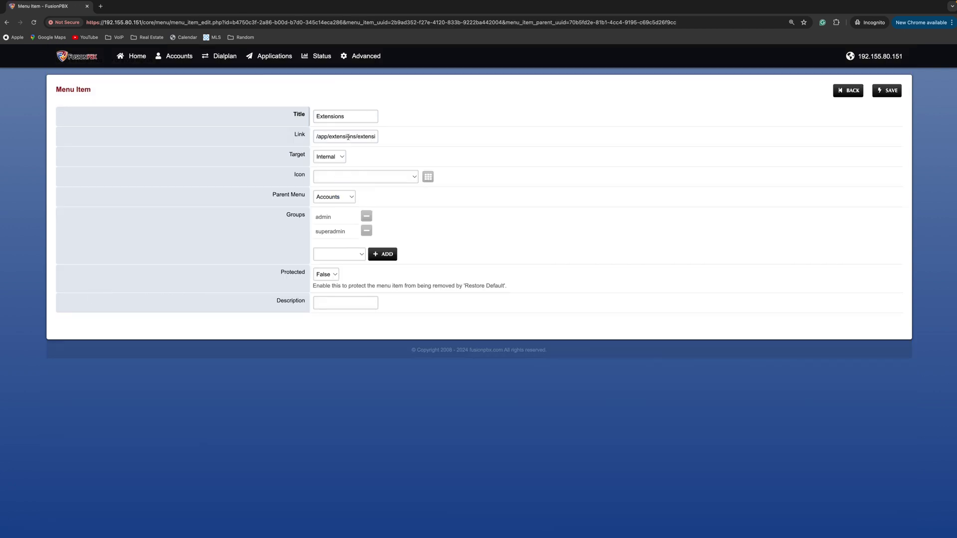
{"action": "triple_click", "coordinate": [326, 136]}
{"action": "key", "text": "super+v"}
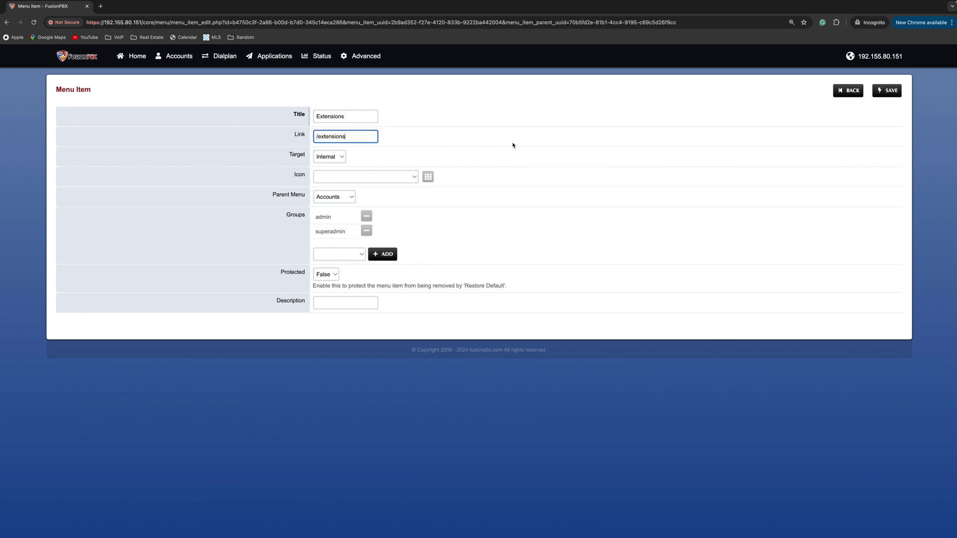
{"action": "left_click", "coordinate": [887, 92]}
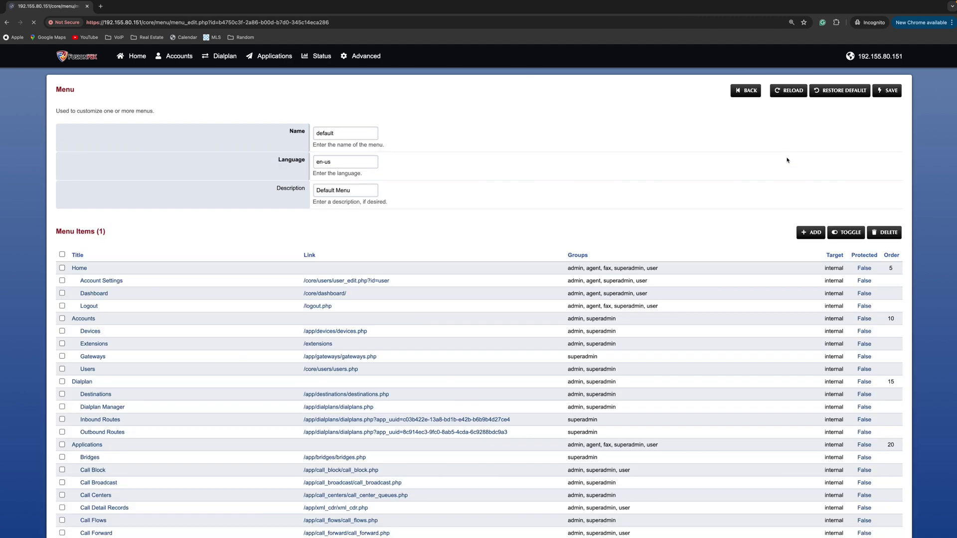
{"action": "left_click", "coordinate": [164, 87]}
Step: Log out of FS PBX and sign back in with the saved credentials
{"action": "left_click", "coordinate": [122, 60]}
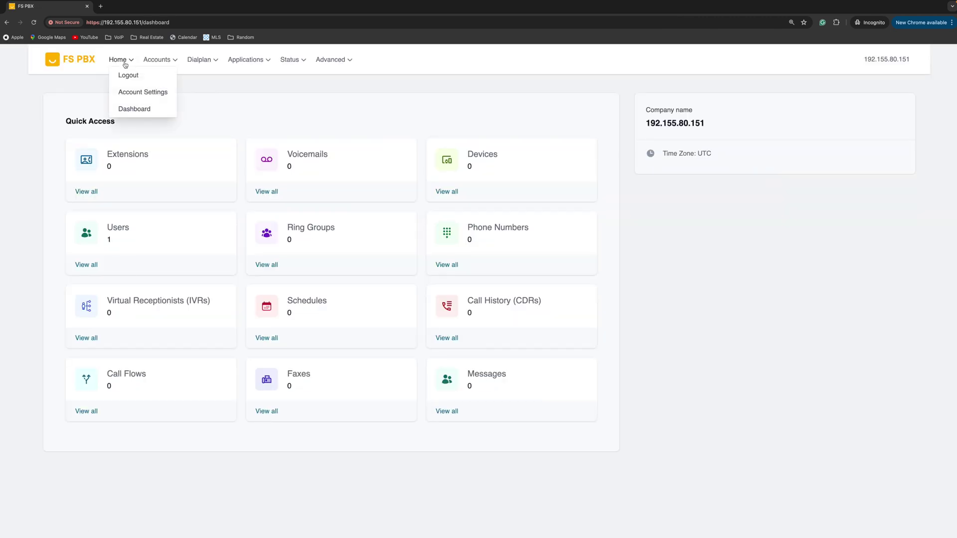
{"action": "left_click", "coordinate": [126, 73]}
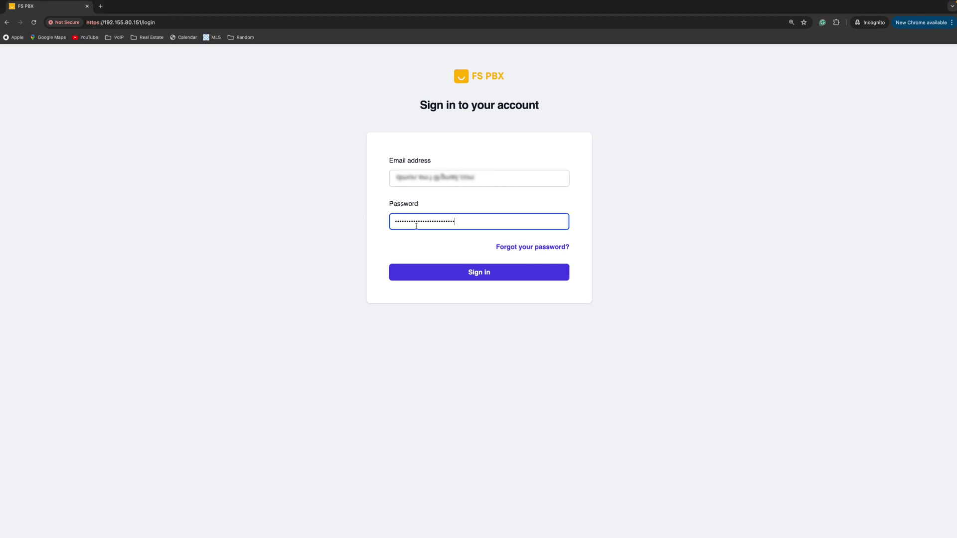
{"action": "left_click", "coordinate": [451, 272]}
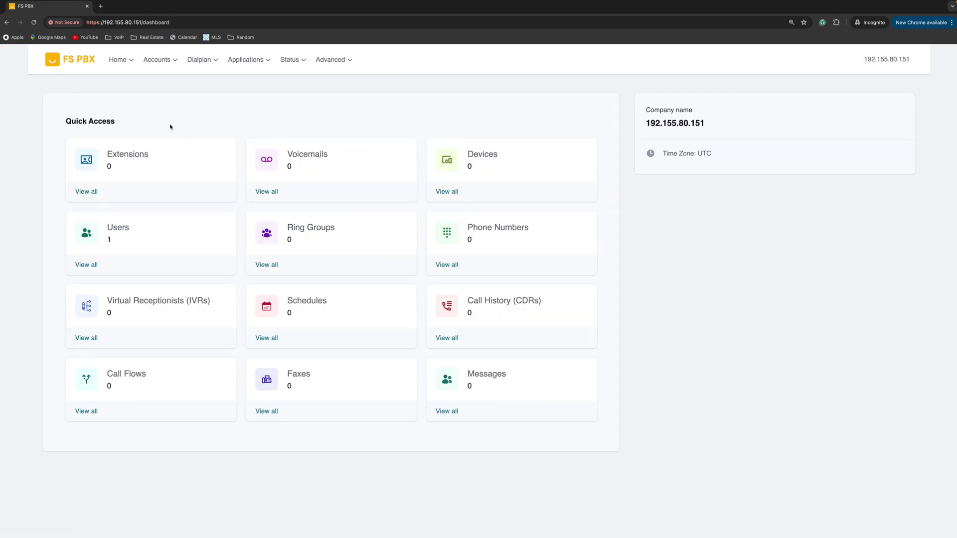
Step: Confirm Accounts > Extensions opens the new /extensions page, then go back to the dashboard
{"action": "left_click", "coordinate": [158, 60]}
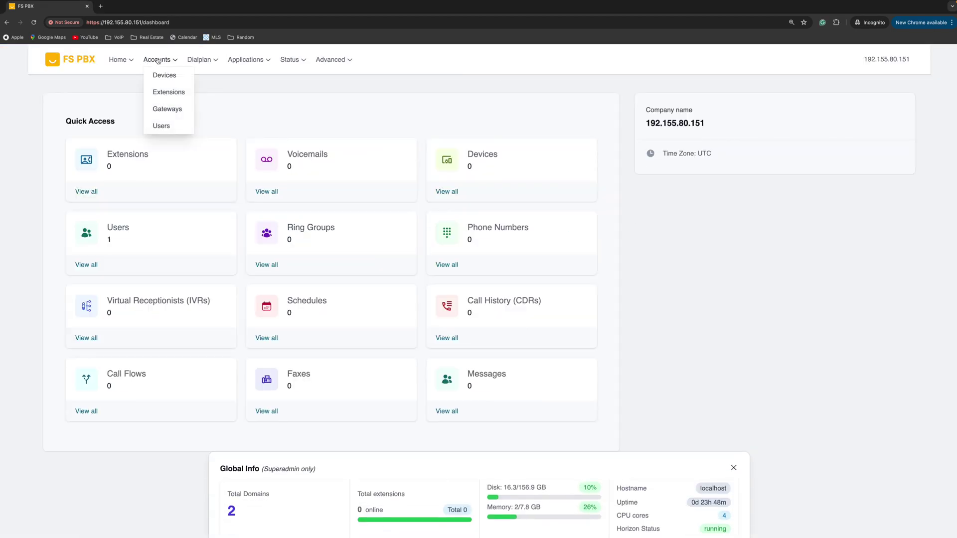
{"action": "left_click", "coordinate": [169, 93]}
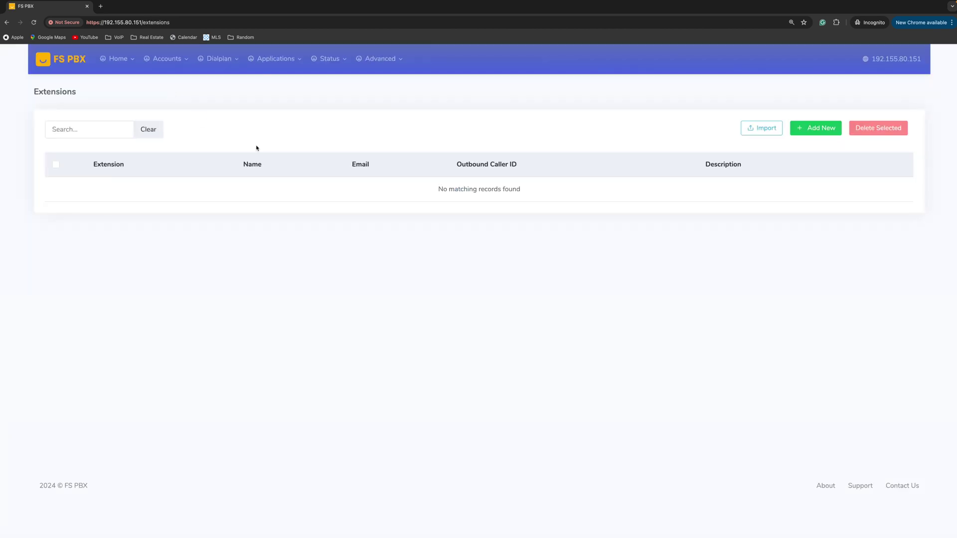
{"action": "left_click", "coordinate": [118, 59]}
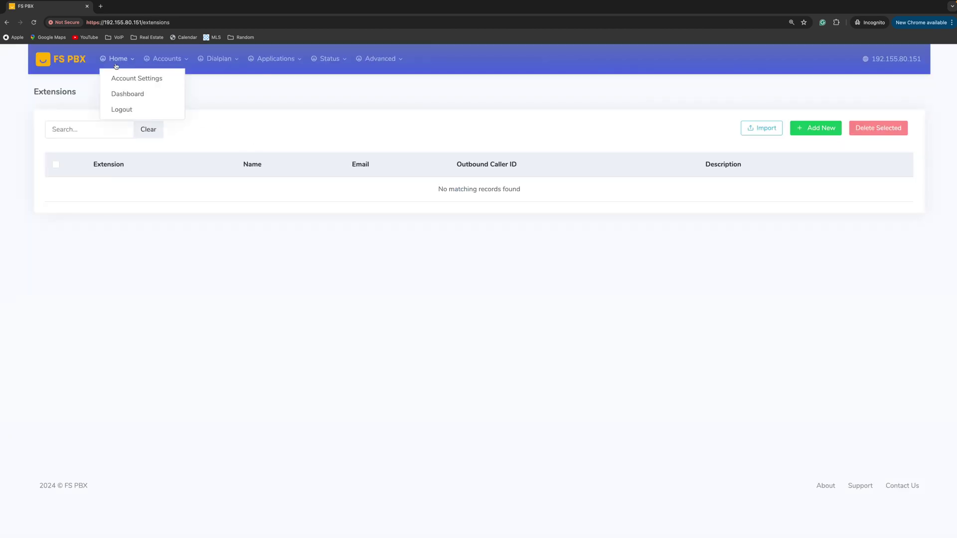
{"action": "left_click", "coordinate": [128, 93]}
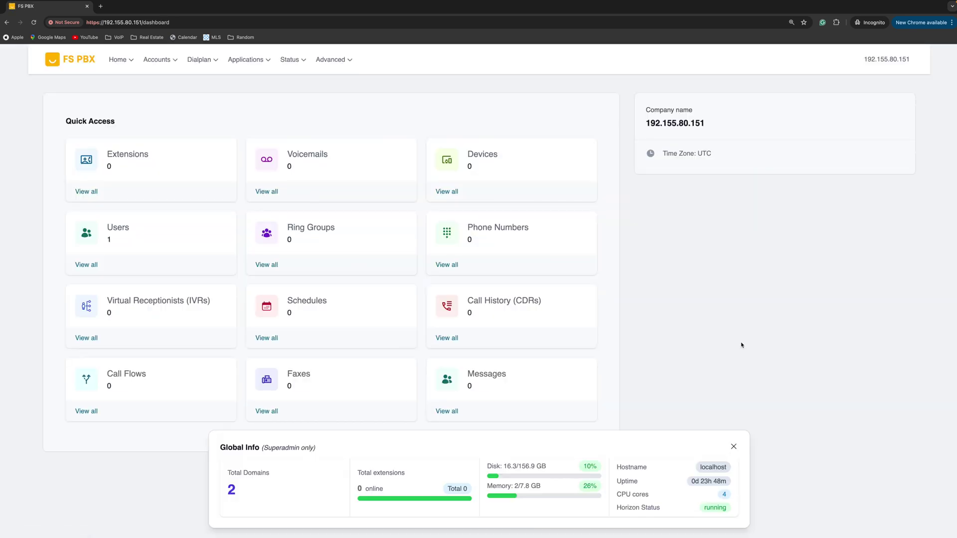